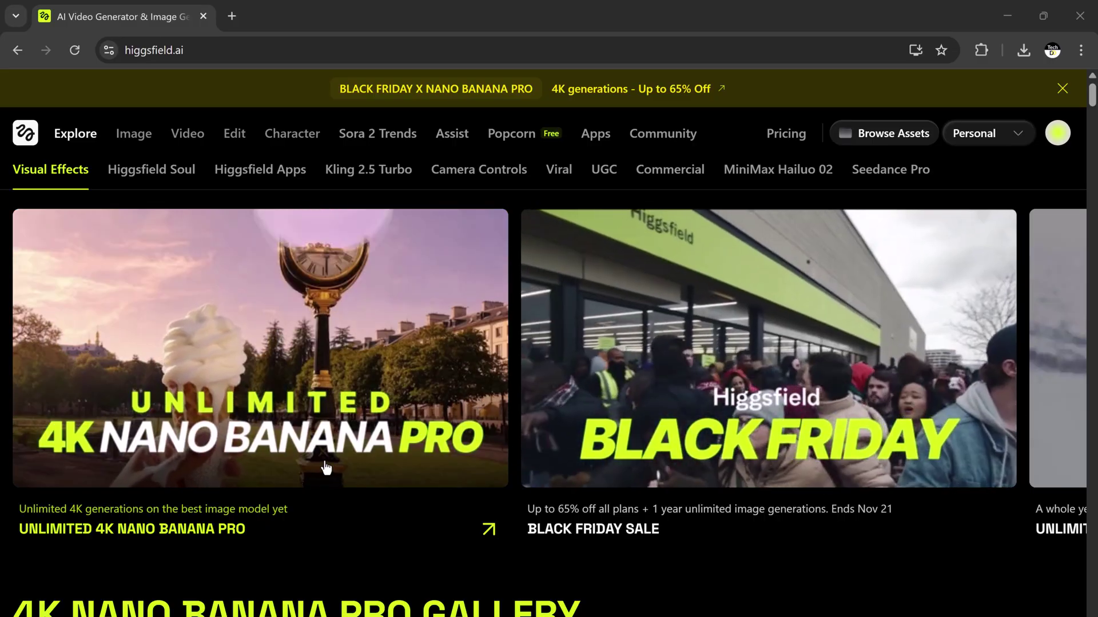
# Step: Scroll down through the Explore galleries, then back up toward the top
pyautogui.scroll(-1, 326, 468)
pyautogui.scroll(-7, 326, 468)
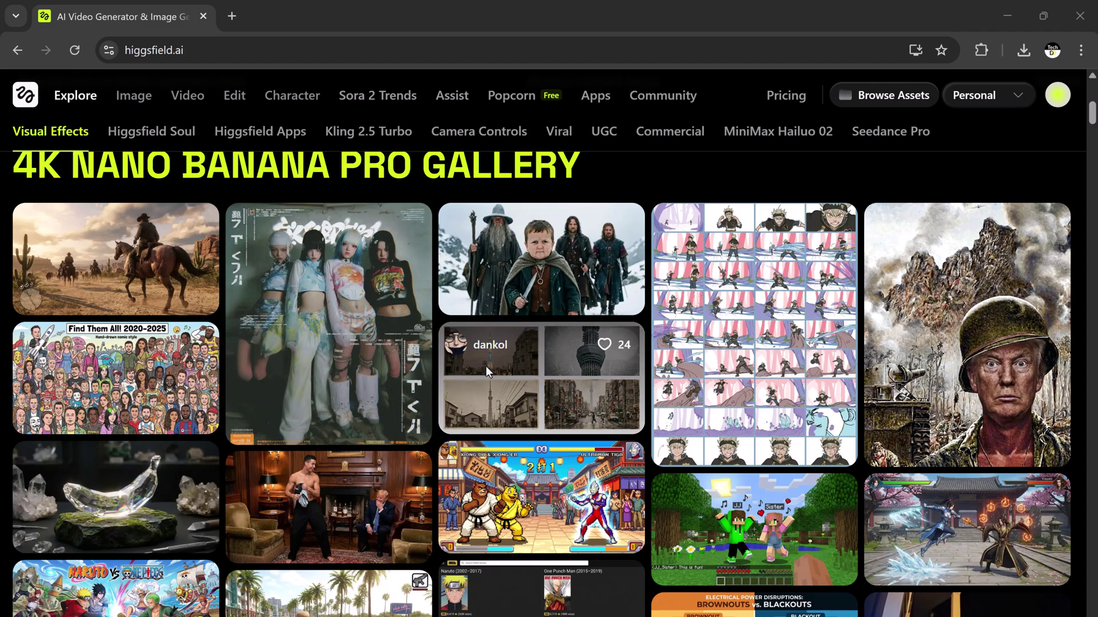
pyautogui.scroll(-5, 486, 366)
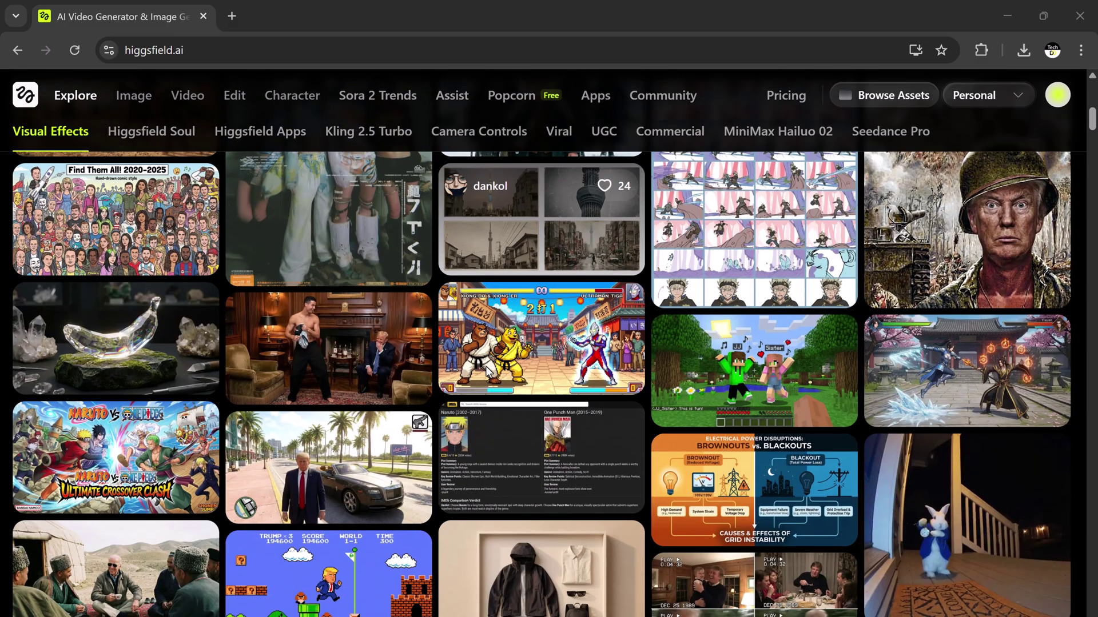
pyautogui.scroll(-5, 485, 366)
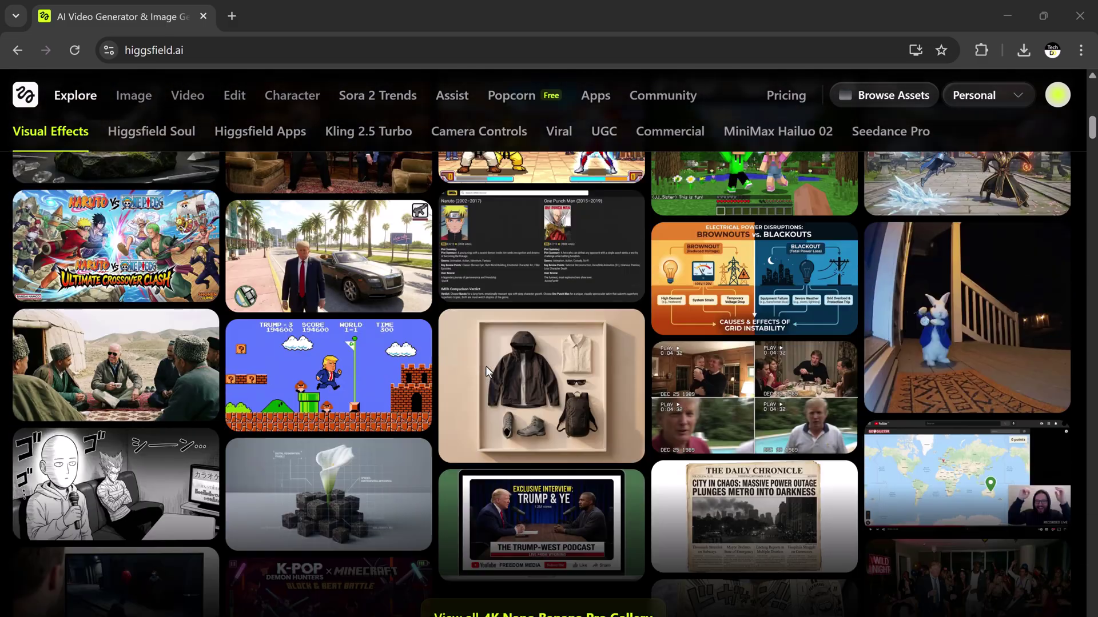
pyautogui.scroll(-13, 485, 366)
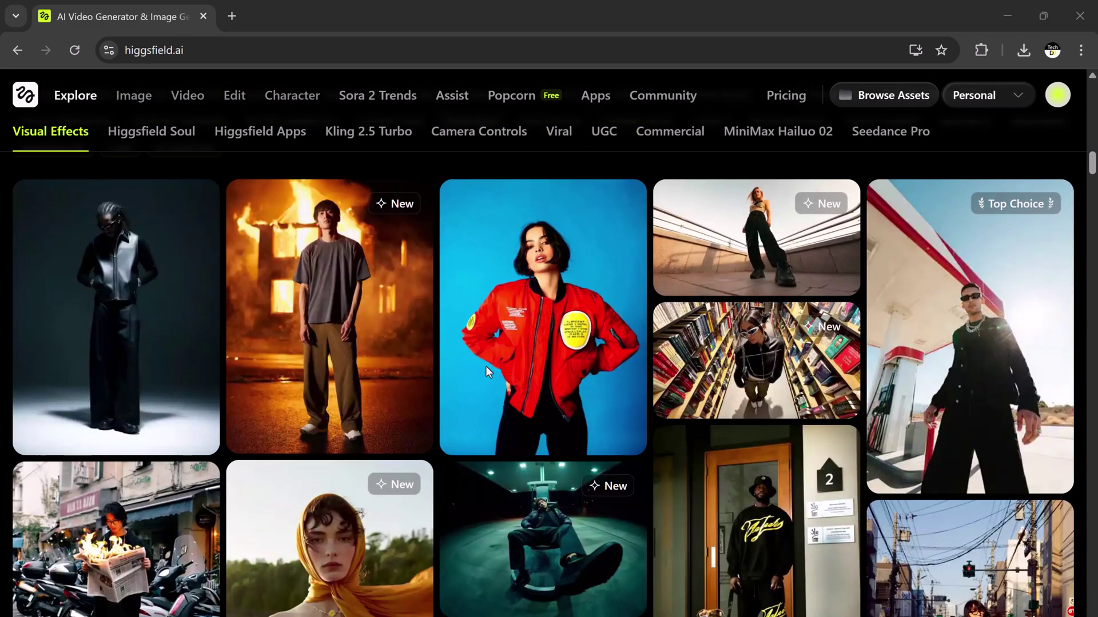
pyautogui.scroll(-6, 486, 366)
pyautogui.scroll(-16, 485, 366)
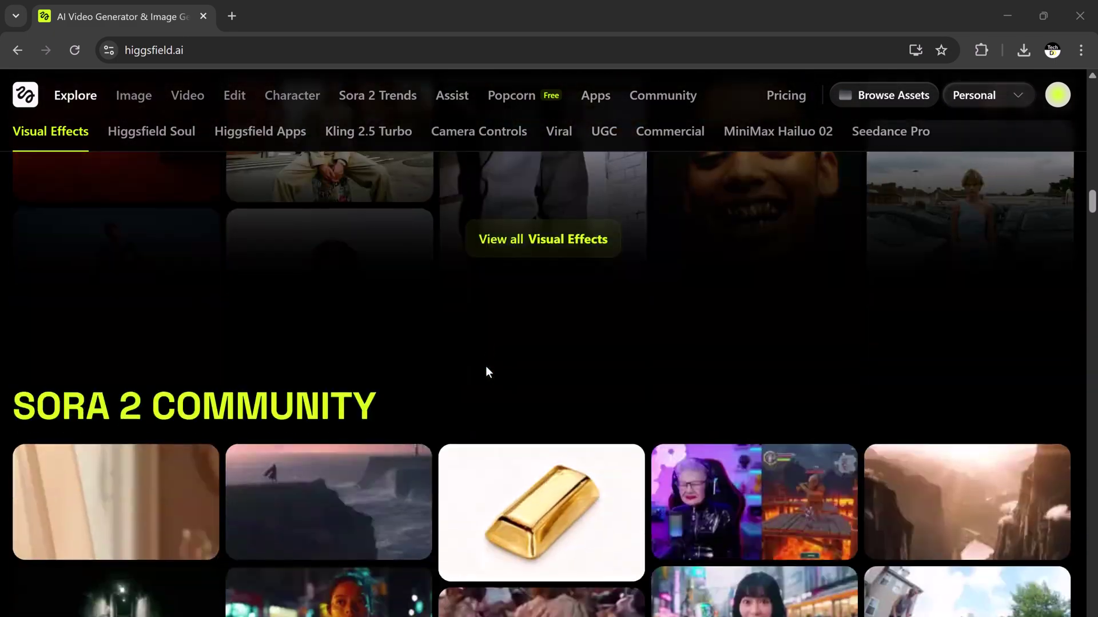
pyautogui.scroll(-9, 485, 366)
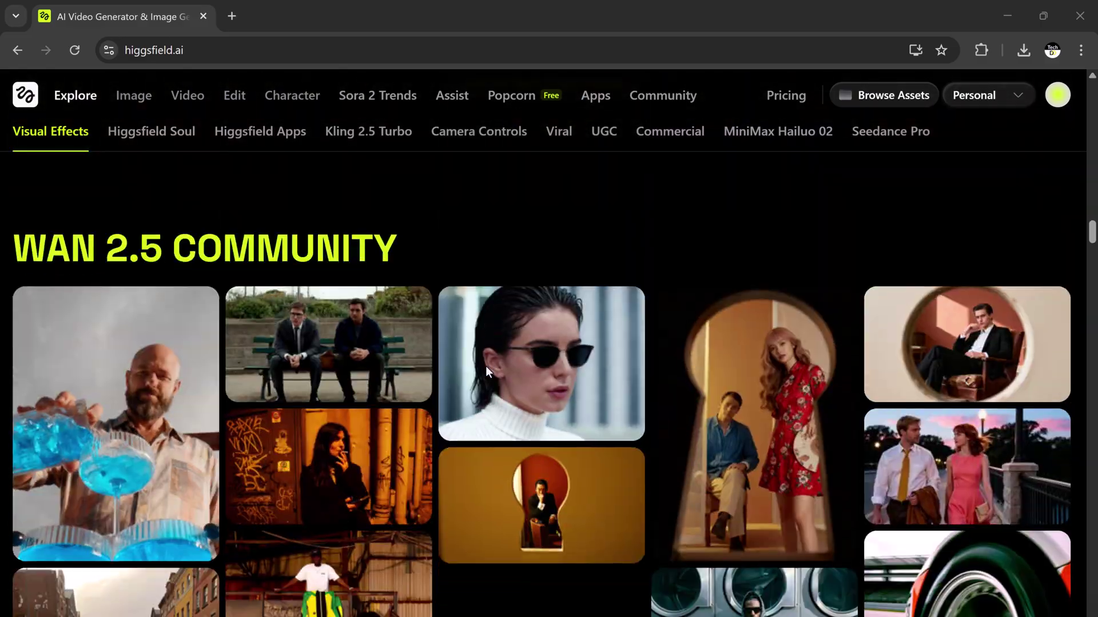
pyautogui.scroll(-14, 486, 366)
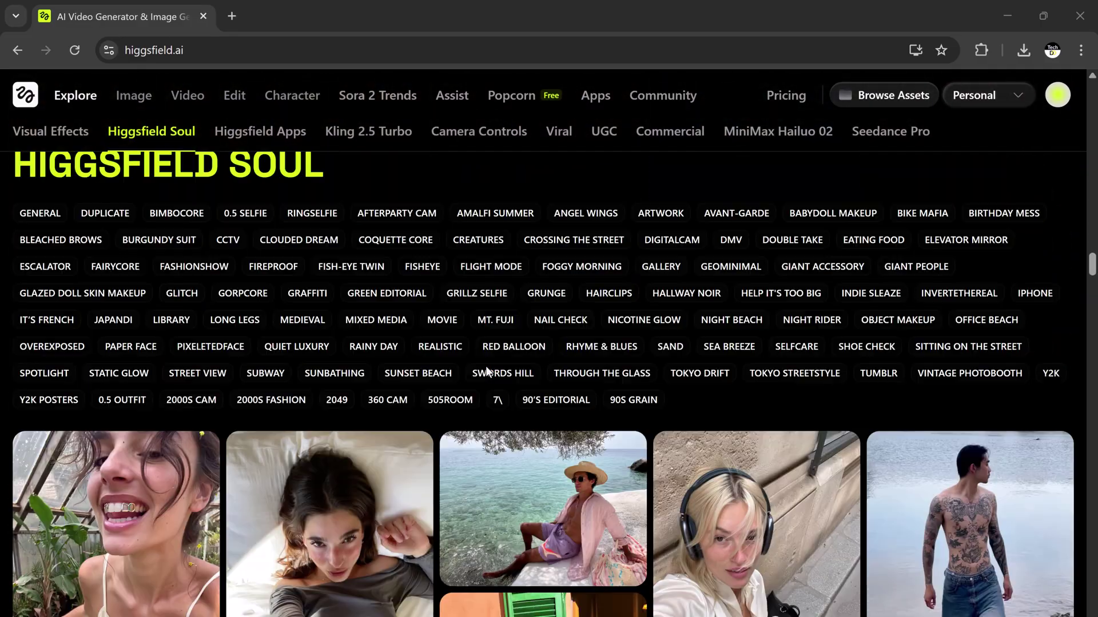
pyautogui.scroll(-10, 485, 365)
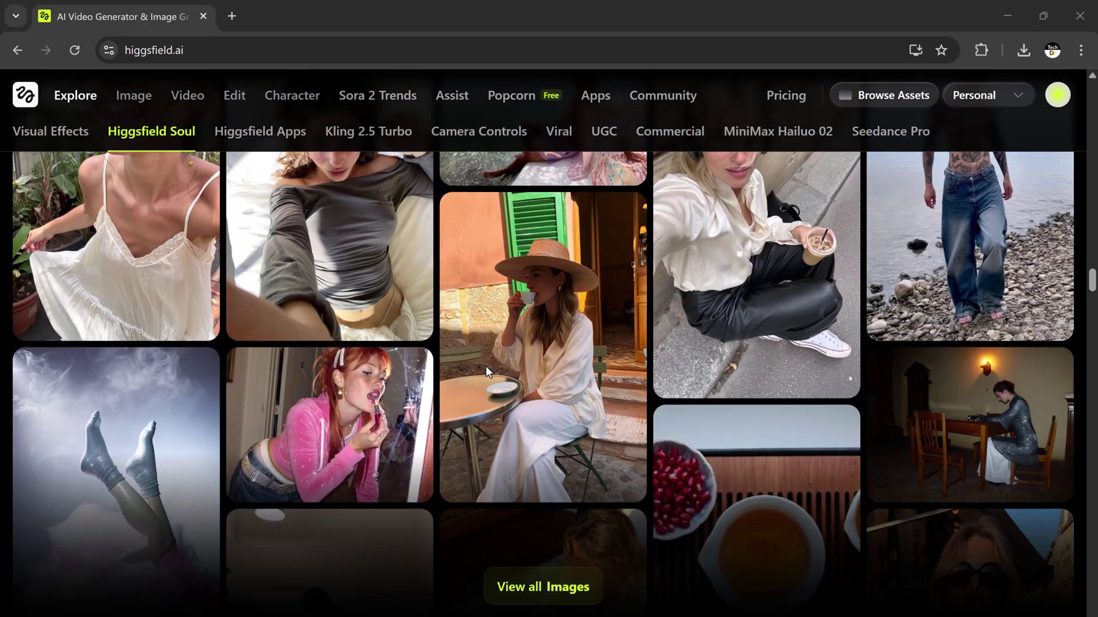
pyautogui.scroll(20, 486, 366)
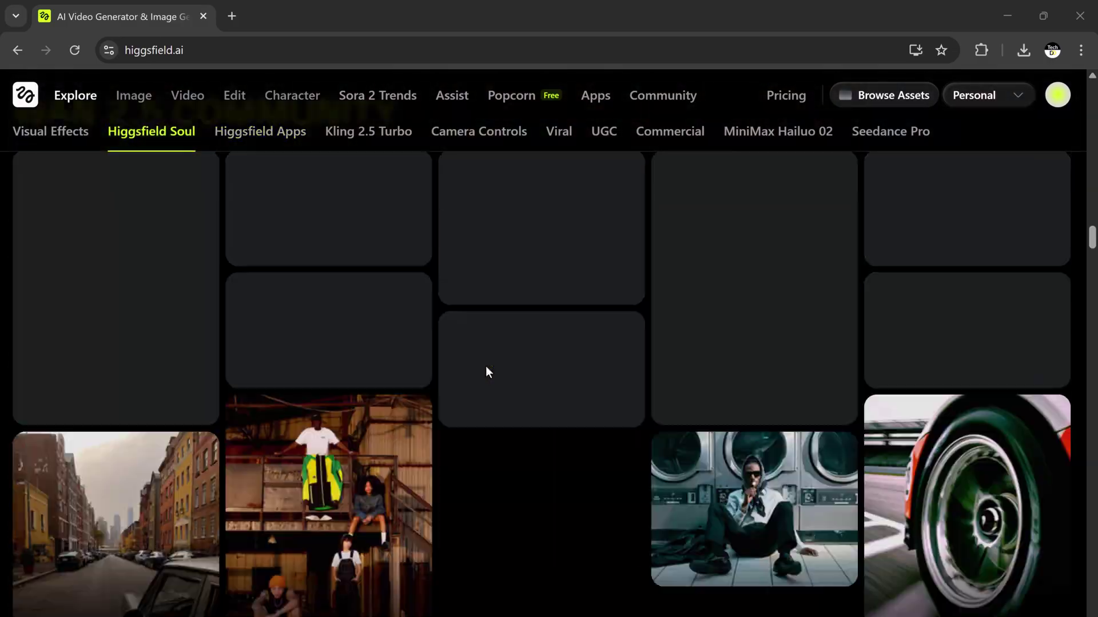
pyautogui.scroll(10, 446, 360)
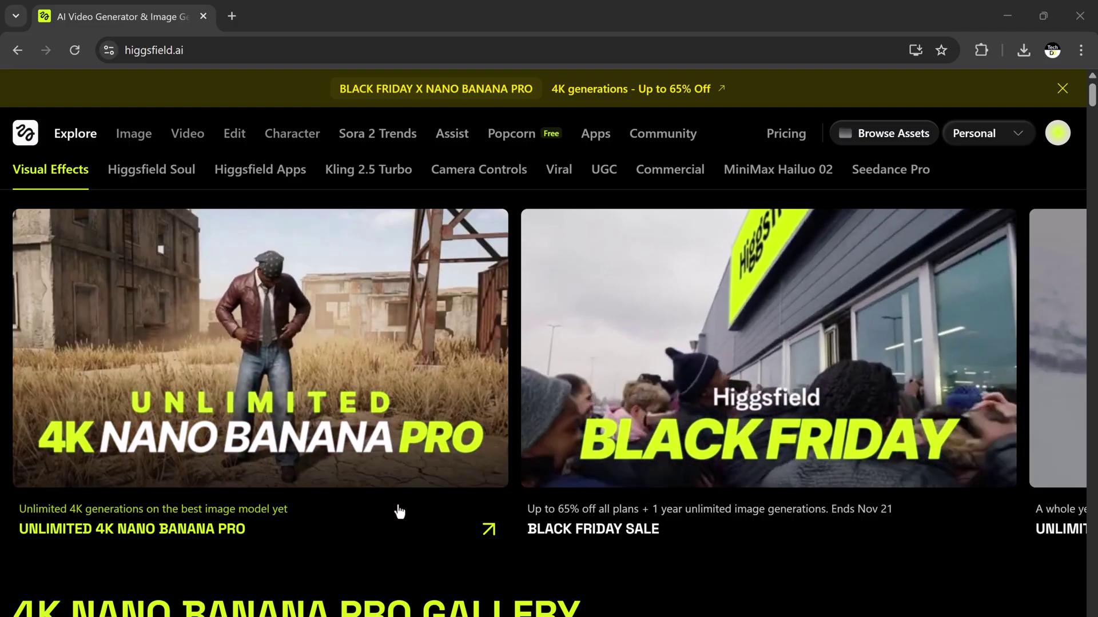
# Step: Enter the Nano Banana Pro image generator and look over its image model list
pyautogui.click(487, 537)
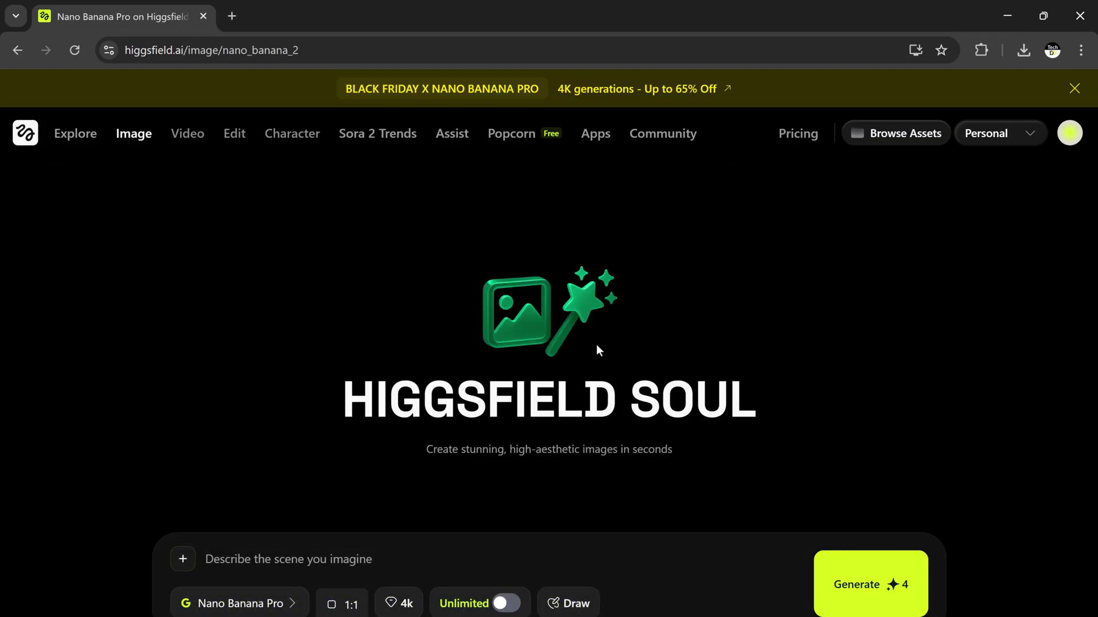
pyautogui.click(418, 563)
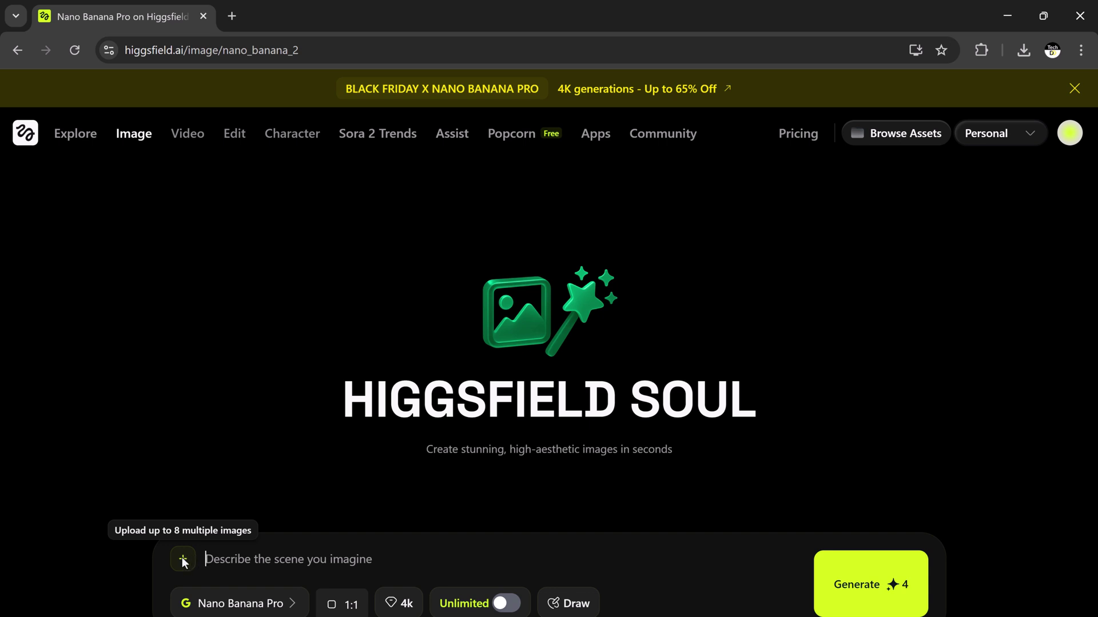
pyautogui.click(305, 611)
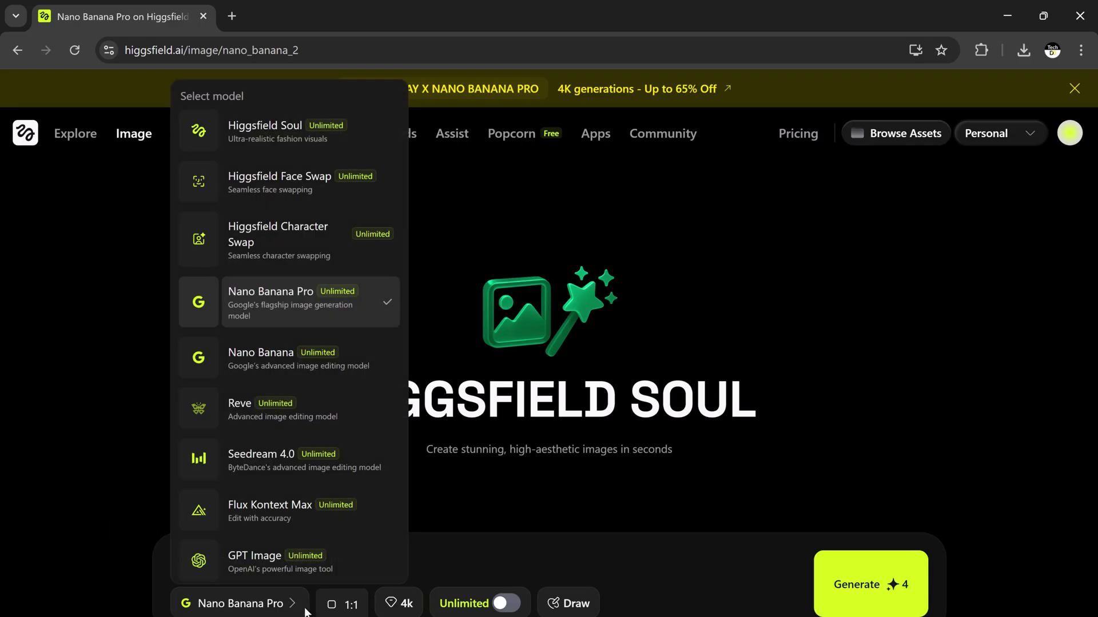
pyautogui.click(305, 611)
# Step: Set the aspect ratio to 16:9 and keep the quality at 4k
pyautogui.click(346, 606)
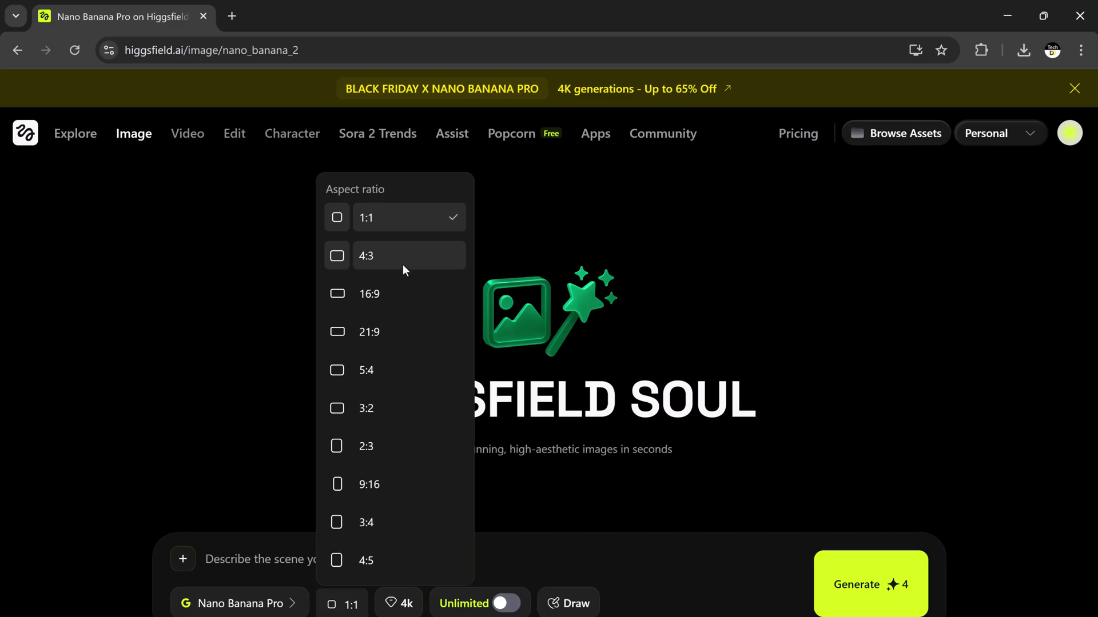
pyautogui.click(409, 287)
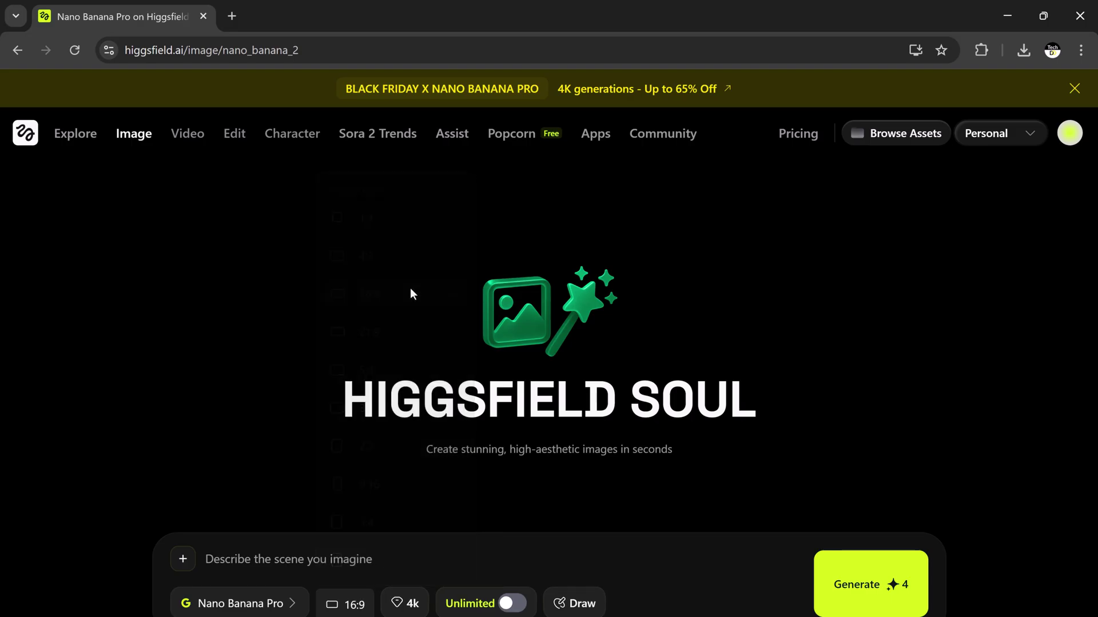
pyautogui.click(411, 604)
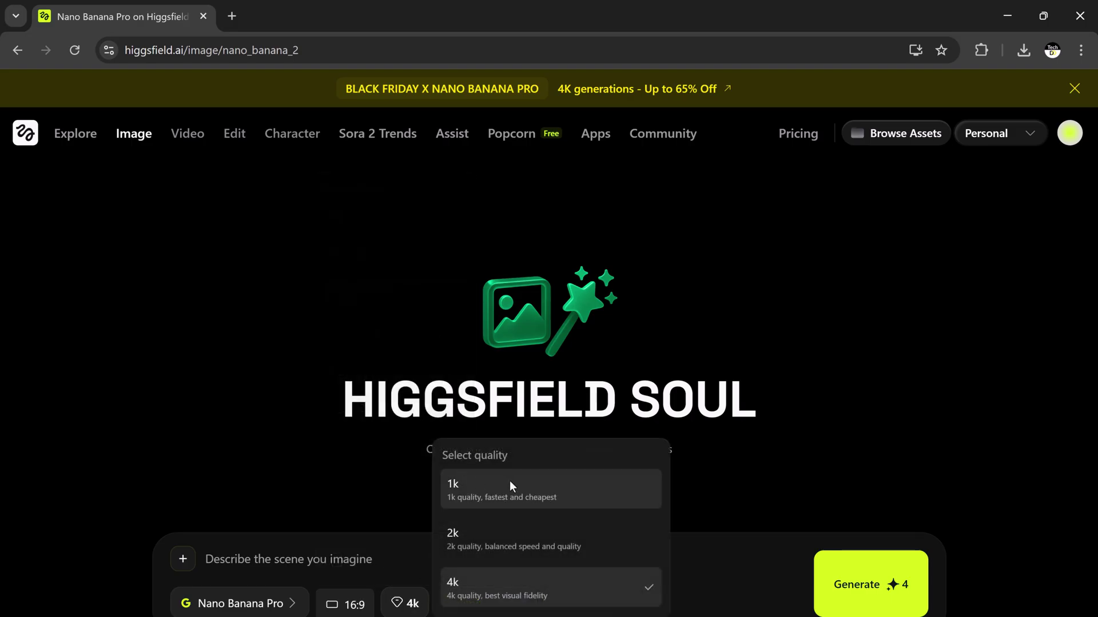
pyautogui.click(538, 594)
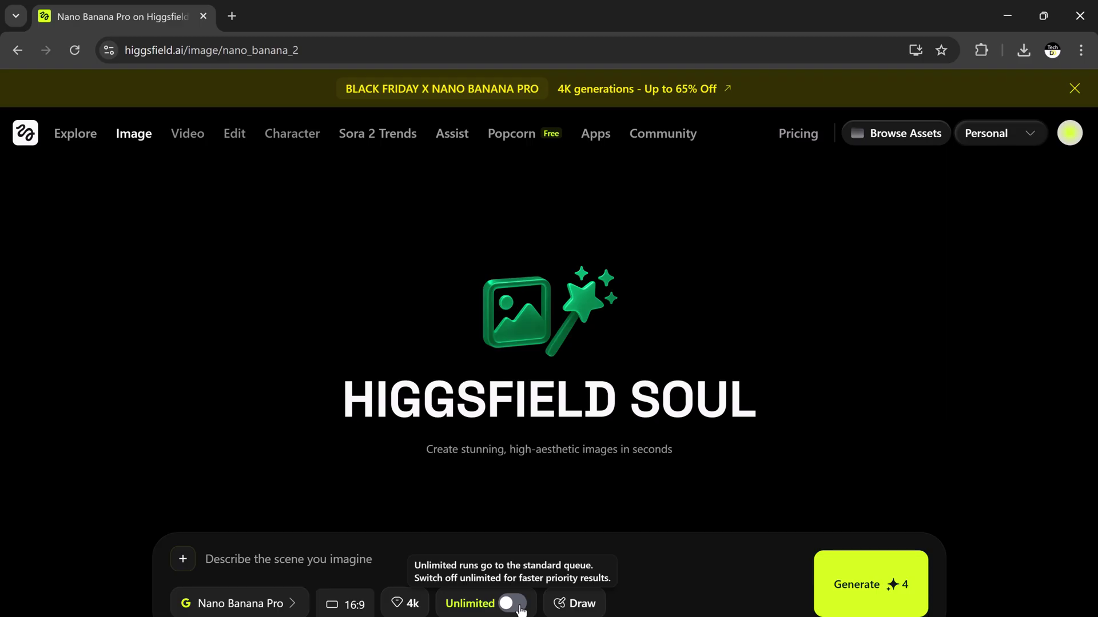
# Step: Paste the space-cat prompt and generate the cat in a space helmet among galaxies
pyautogui.click(402, 562)
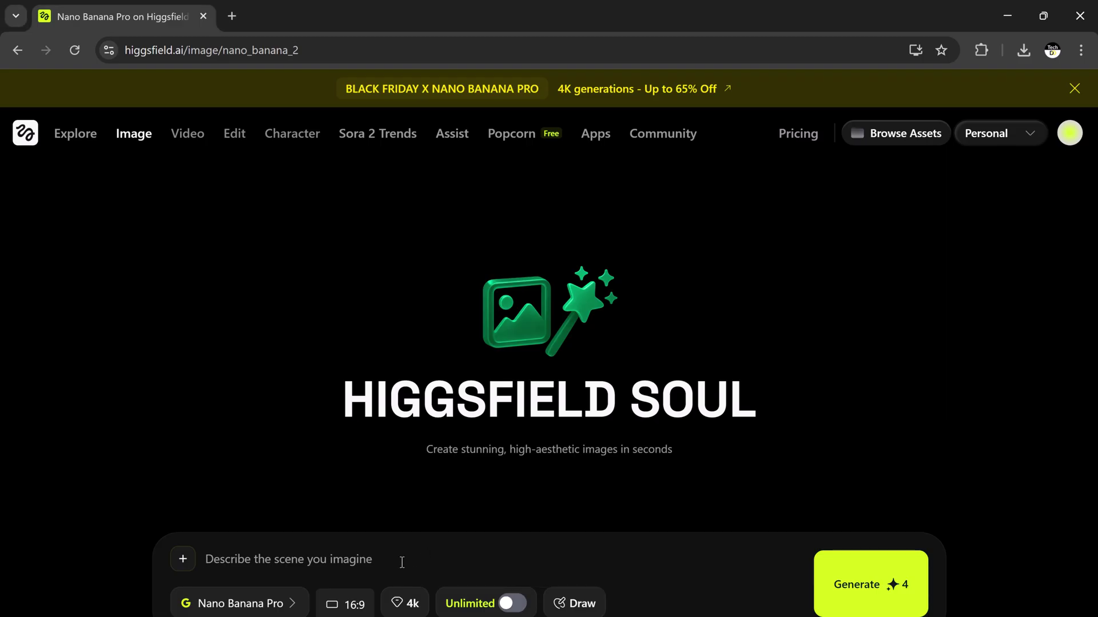
pyautogui.write('A fluffy cat wearing a space helmet floating in zero gravity, stars and galaxies behind, soft adorable expression.')
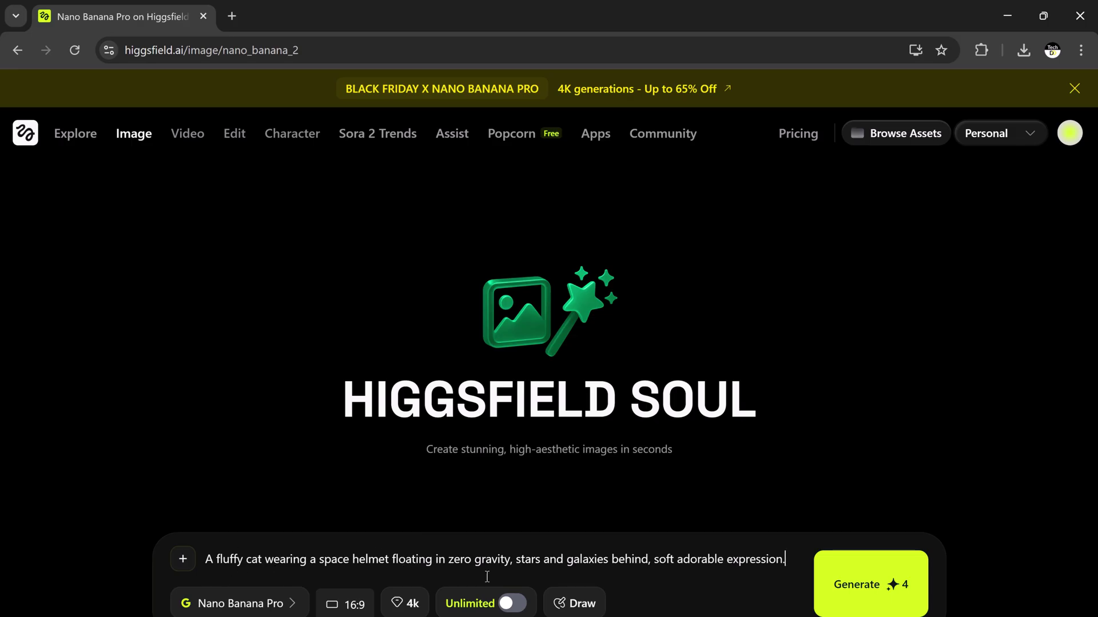
pyautogui.click(869, 590)
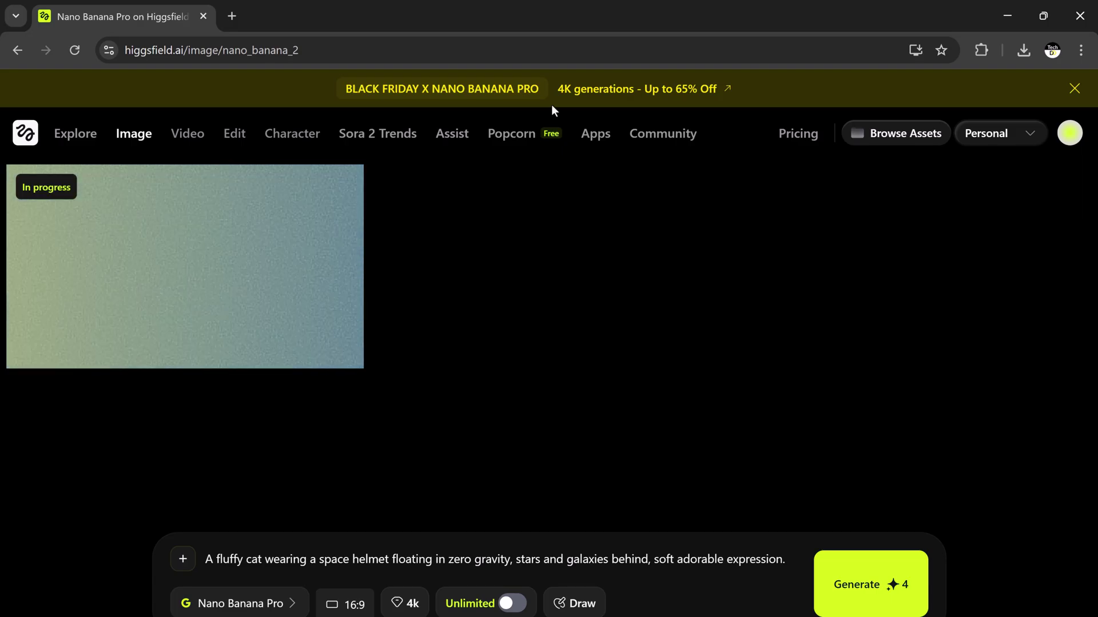
pyautogui.moveTo(240, 296)
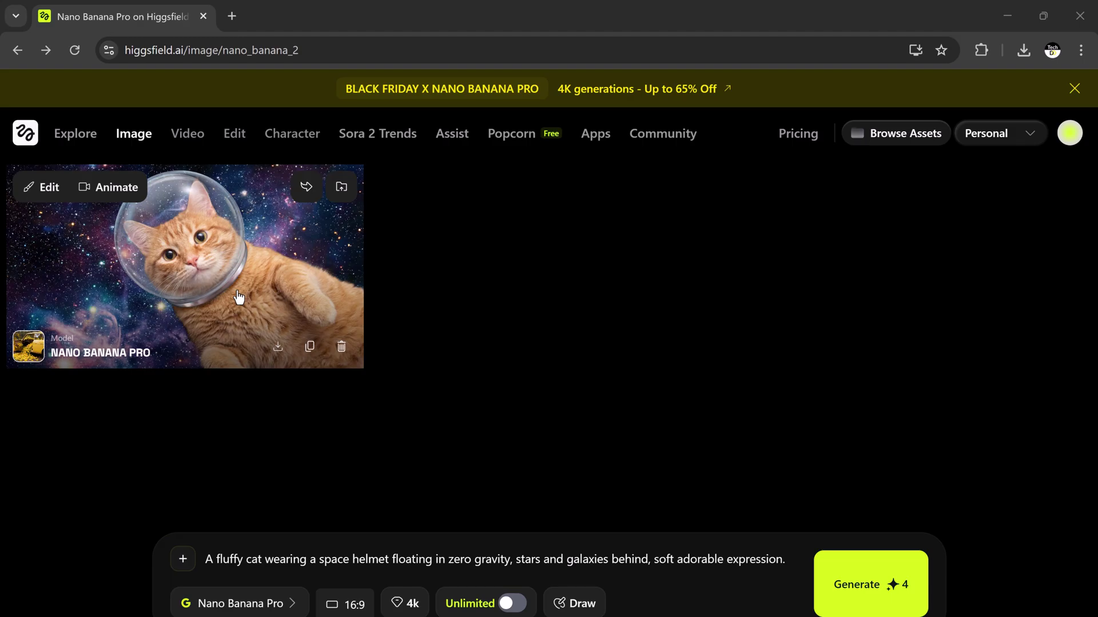
# Step: Look over the Animate and Edit options for the cat image, then dismiss them
pyautogui.click(129, 193)
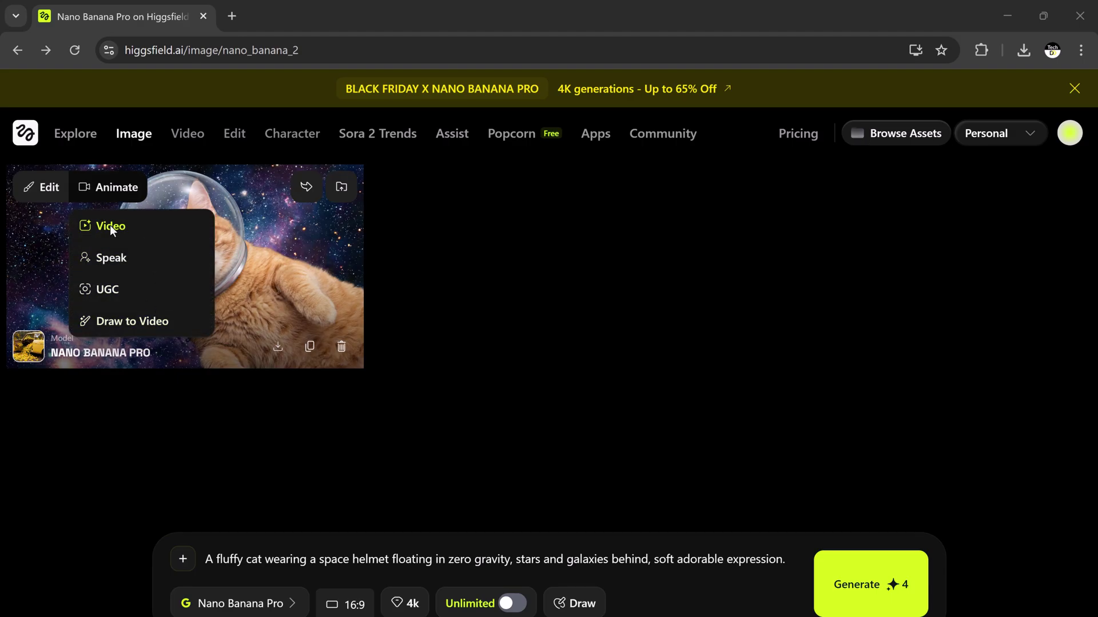
pyautogui.click(24, 187)
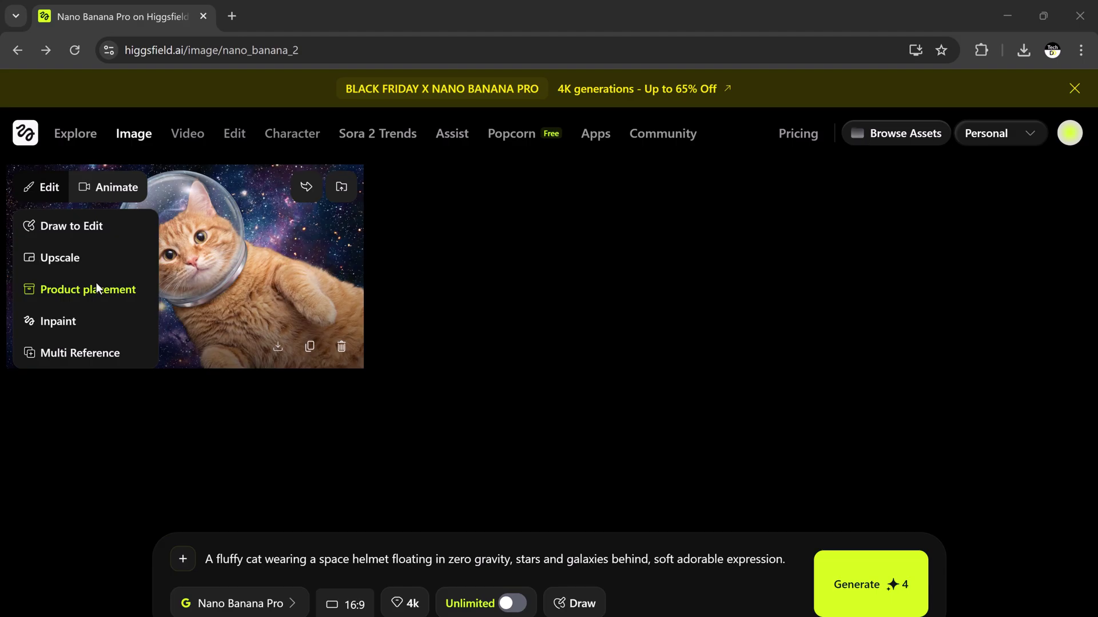
pyautogui.moveTo(138, 188)
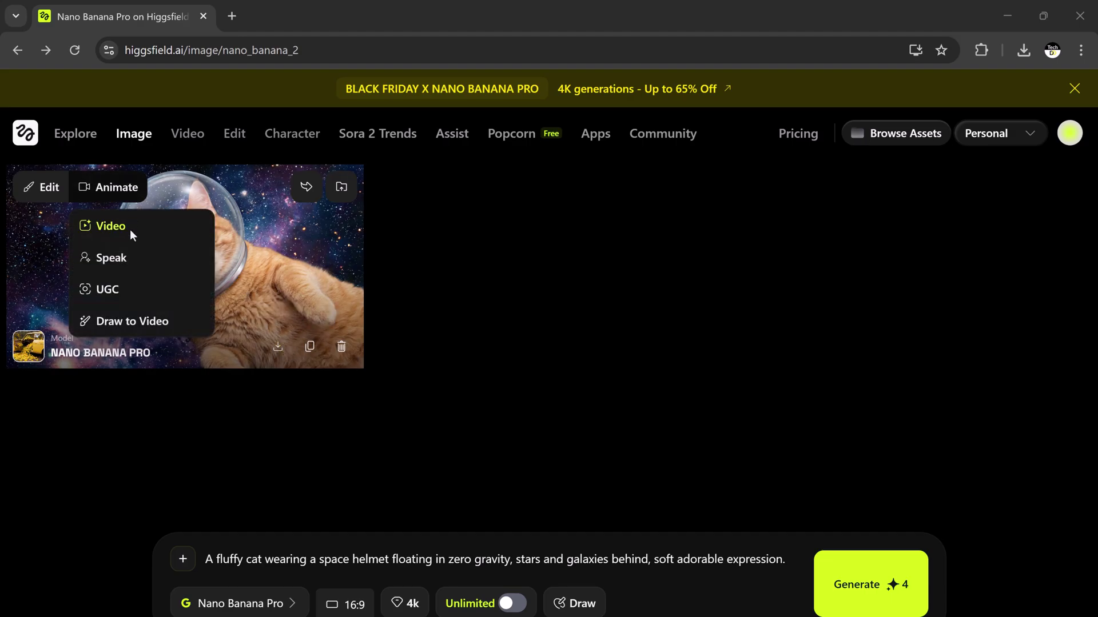
pyautogui.click(129, 229)
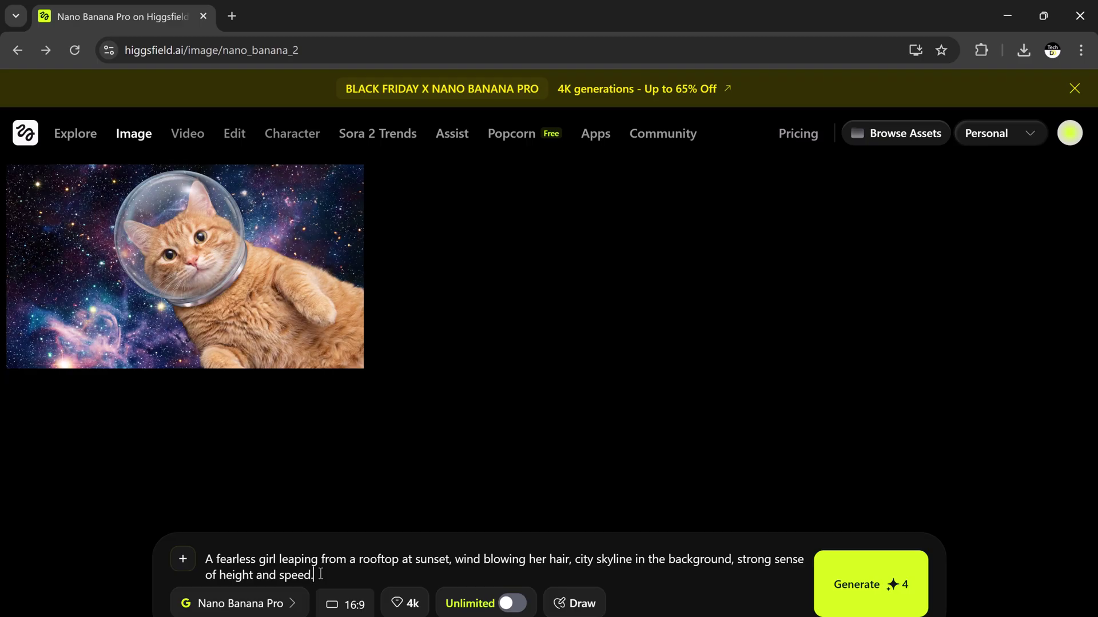
# Step: Clear the old prompt, upload the suited man and footballer photos, and paste the press-event prompt
pyautogui.hotkey('ctrl', 'a')
pyautogui.press('BackSpace')
pyautogui.click(184, 558)
pyautogui.click(936, 136)
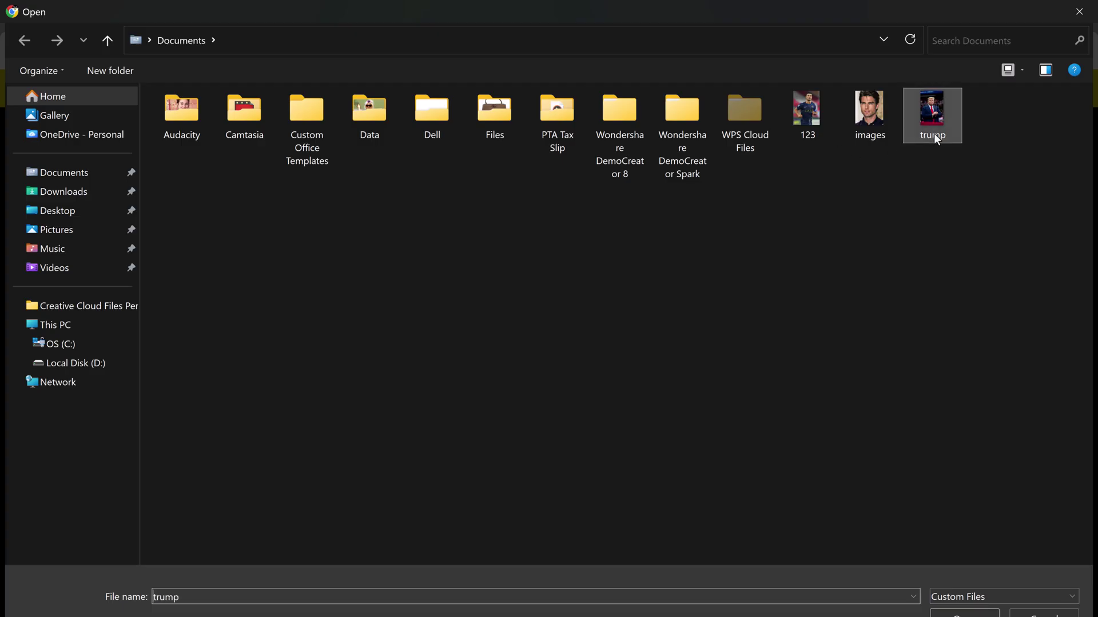
pyautogui.keyDown('ctrl'); pyautogui.click(826, 115); pyautogui.keyUp('ctrl')
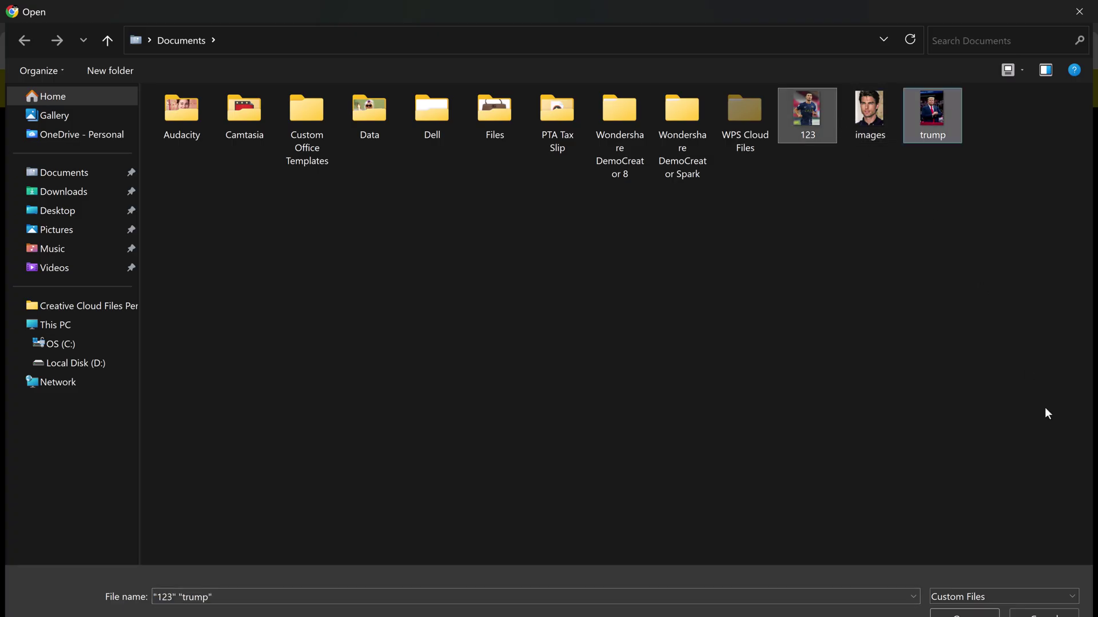
pyautogui.press('Return')
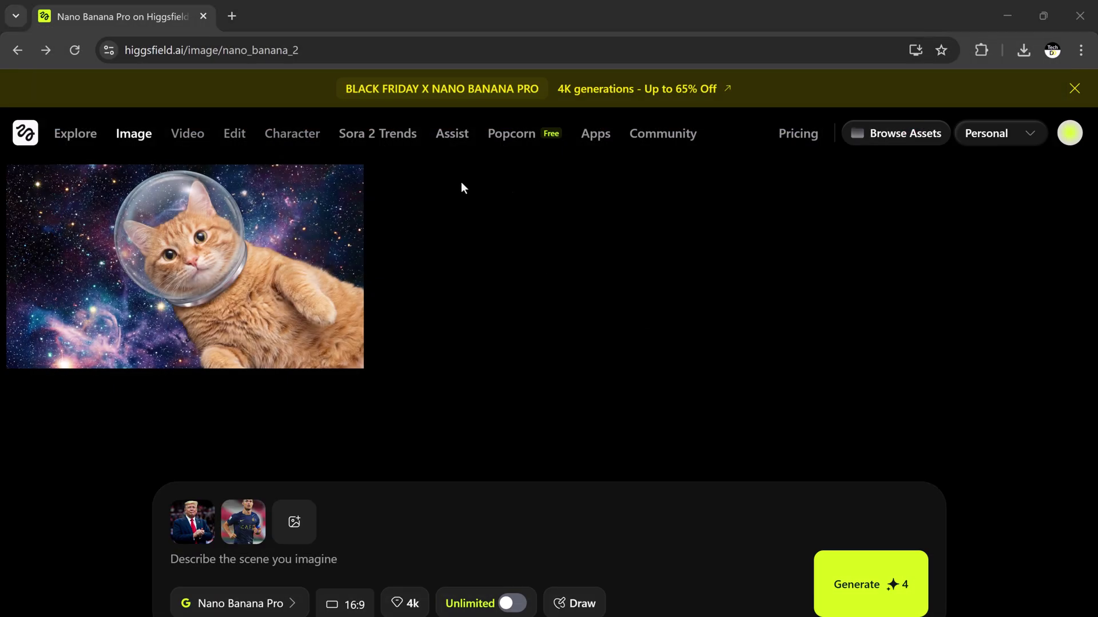
pyautogui.click(223, 571)
pyautogui.write('A fit sports player in a blue kit stands with a serious expression at a press event, while beside him a formal man in a suit with a red tie is applauding. Bright press lights and microphones fill the foreground.')
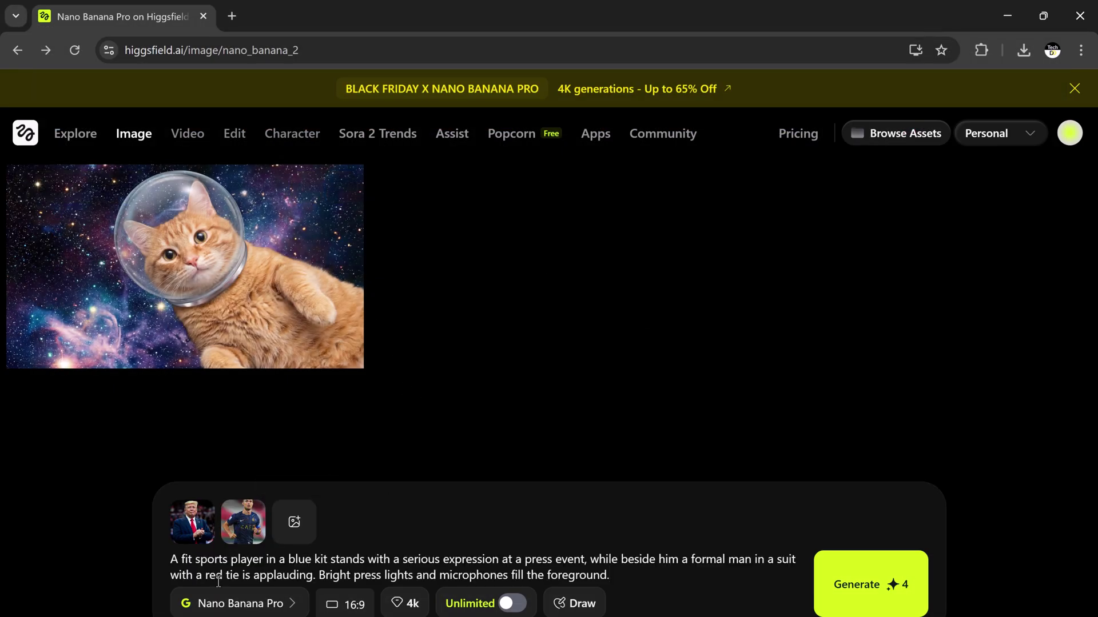
# Step: Confirm the 16:9 aspect ratio and 4k quality settings
pyautogui.click(610, 579)
pyautogui.click(350, 606)
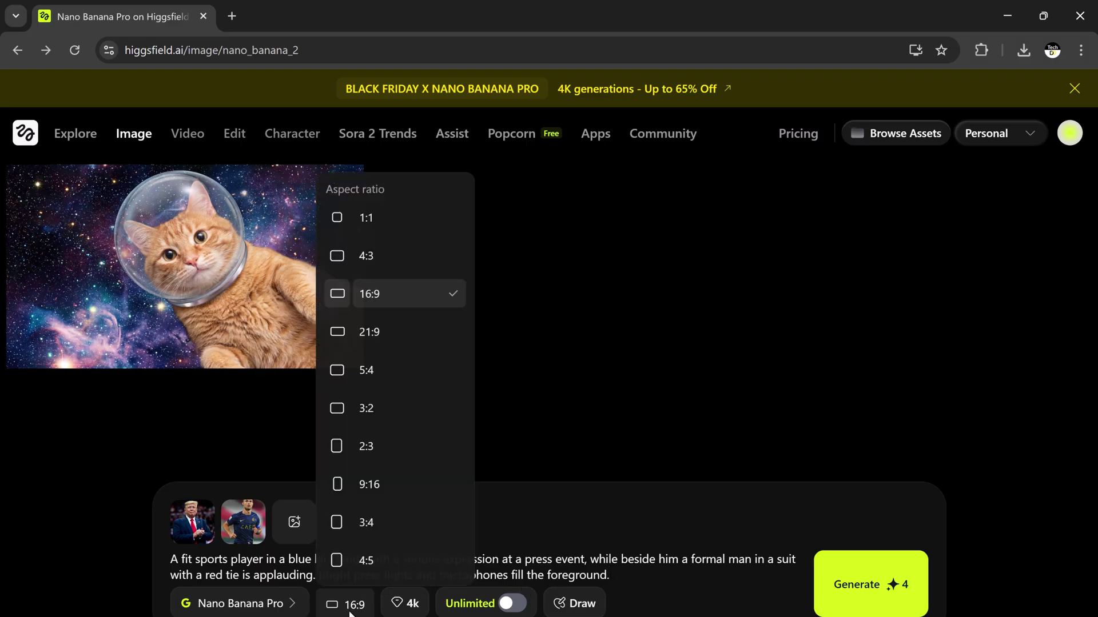
pyautogui.click(350, 608)
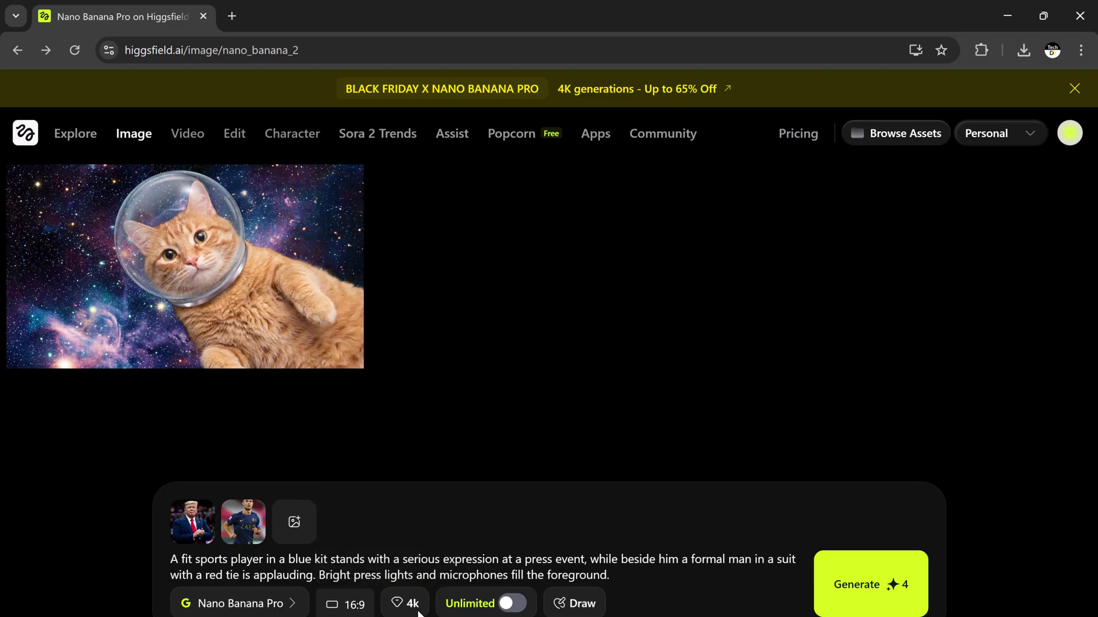
pyautogui.click(419, 612)
pyautogui.click(506, 601)
# Step: Generate the press-conference image and bring up its animation options
pyautogui.click(834, 588)
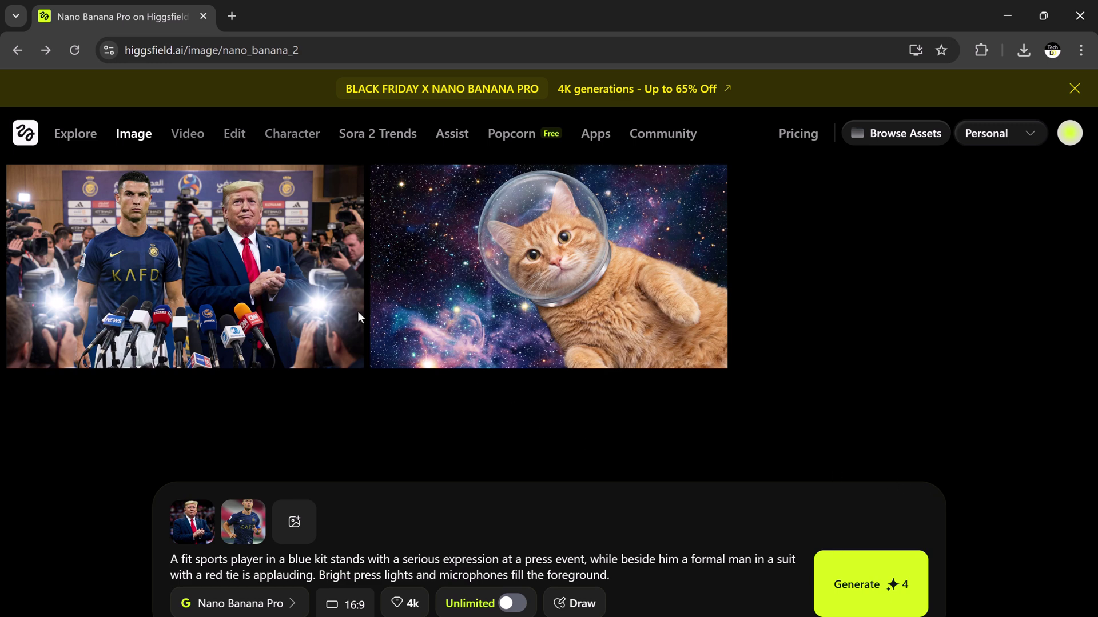
pyautogui.moveTo(223, 251)
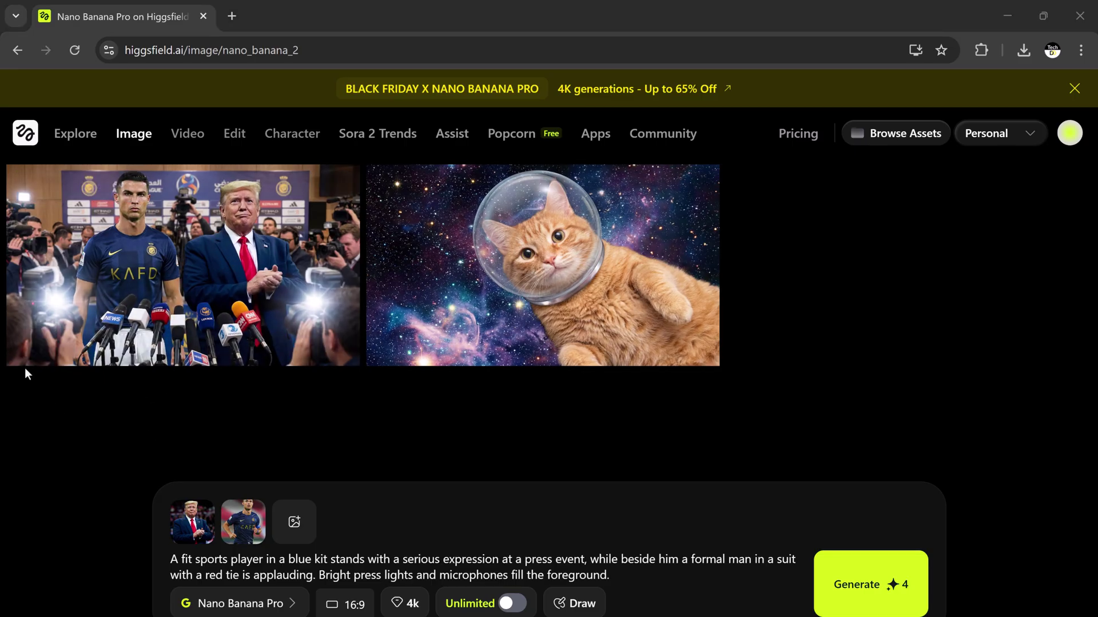
pyautogui.moveTo(121, 194)
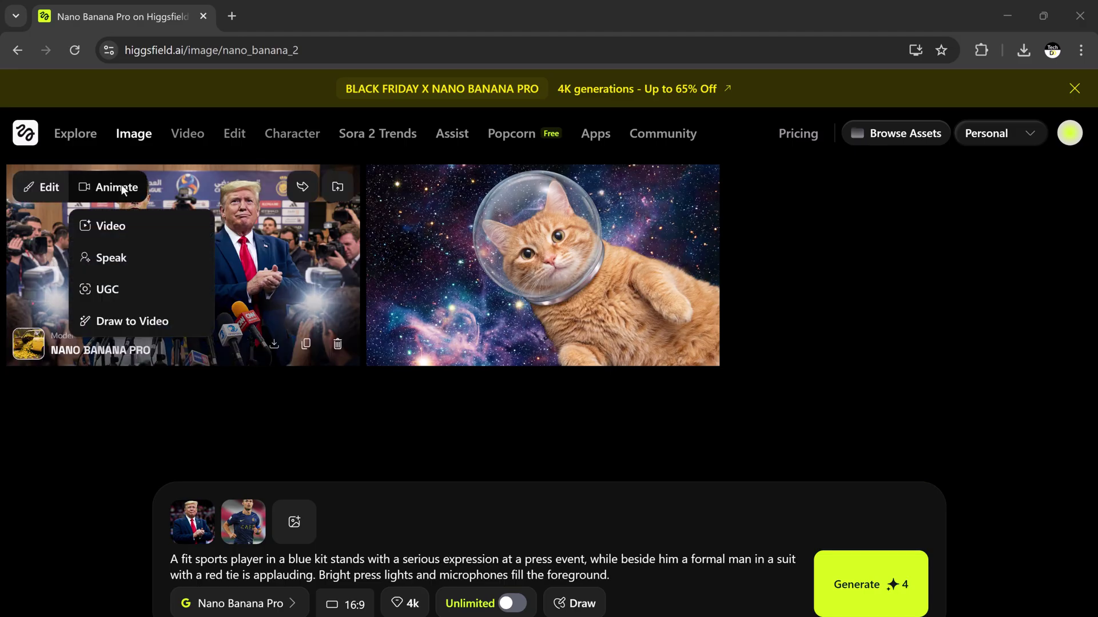
# Step: Animate the press image as a video with the flashing-lights-and-applause motion prompt
pyautogui.click(115, 230)
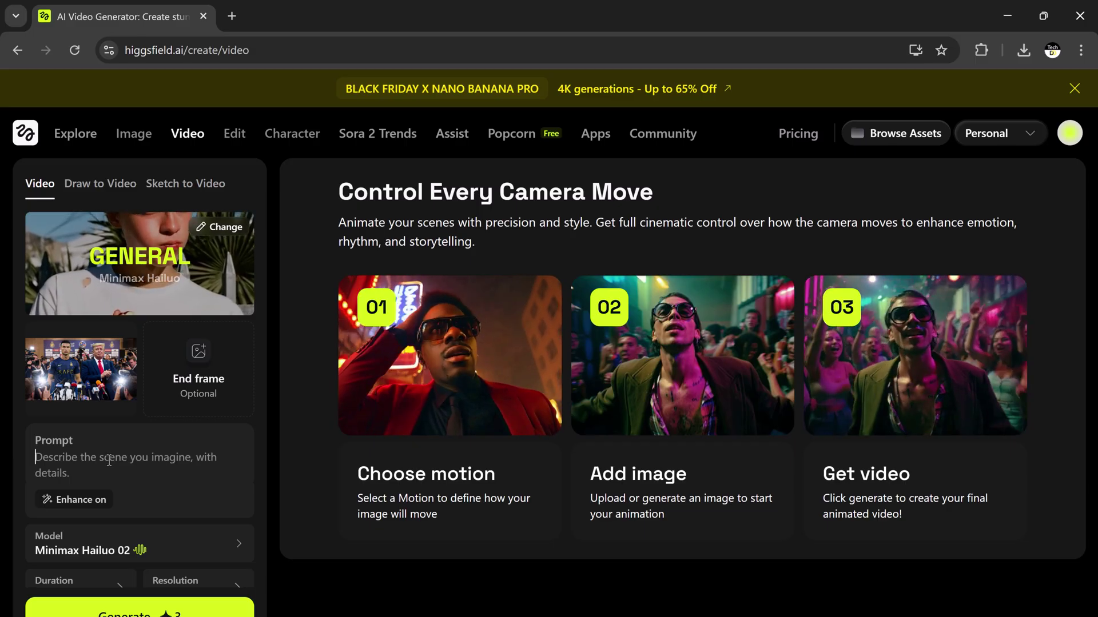
pyautogui.write('Press lights flash, the athlete nods subtly, and the suited man continues applauding.')
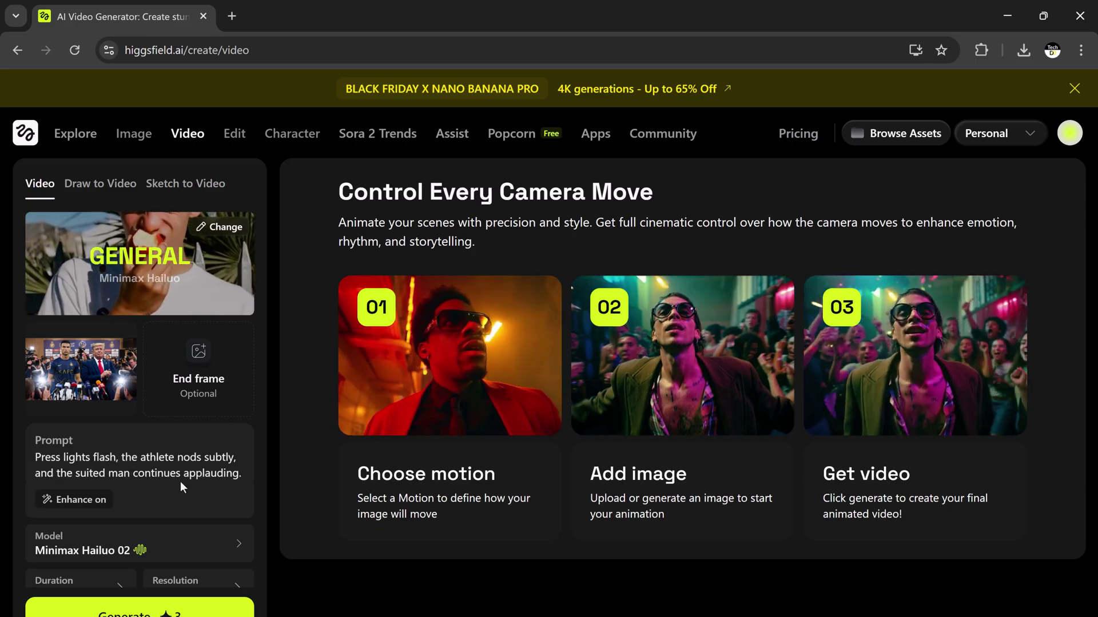
pyautogui.scroll(-1, 179, 480)
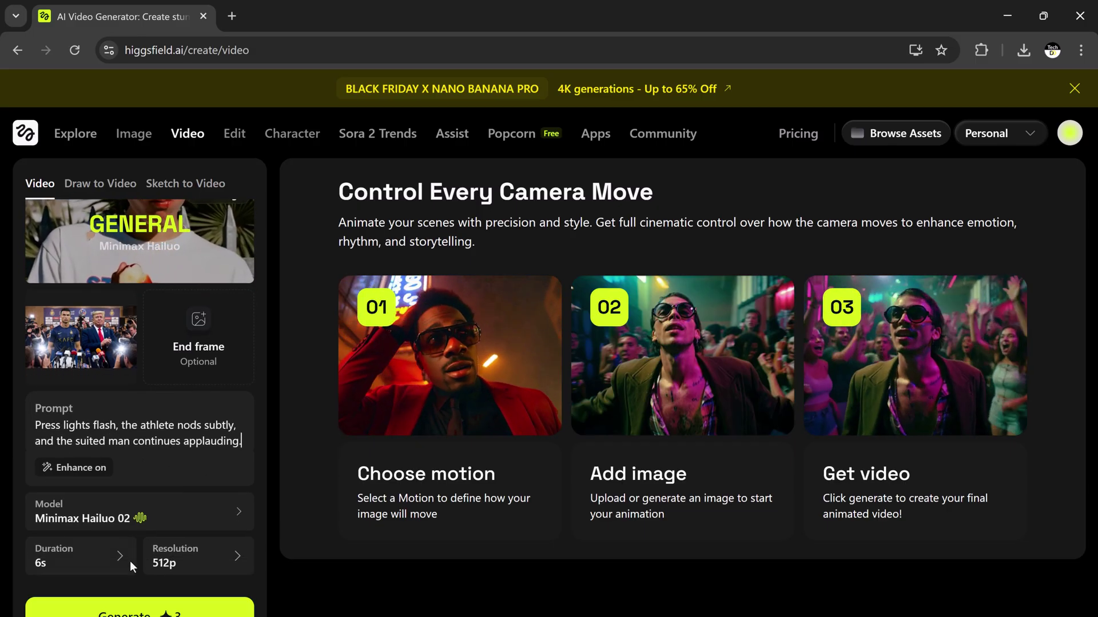
# Step: Set the video resolution to 768p, generate the clip, and replay it
pyautogui.click(126, 562)
pyautogui.click(235, 557)
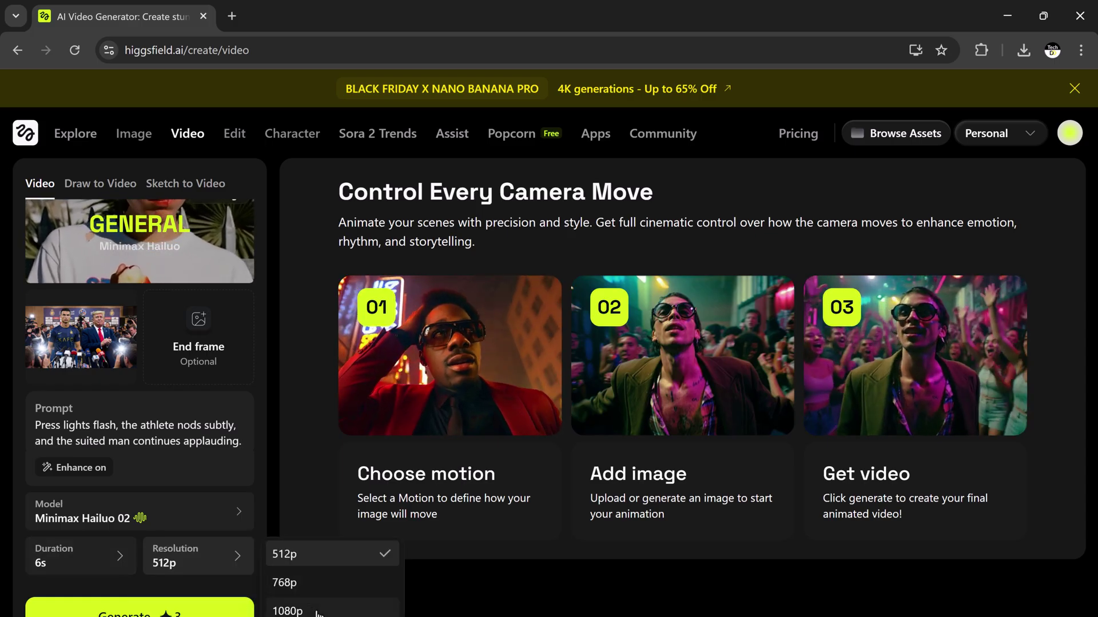
pyautogui.click(318, 611)
pyautogui.click(236, 557)
pyautogui.click(281, 587)
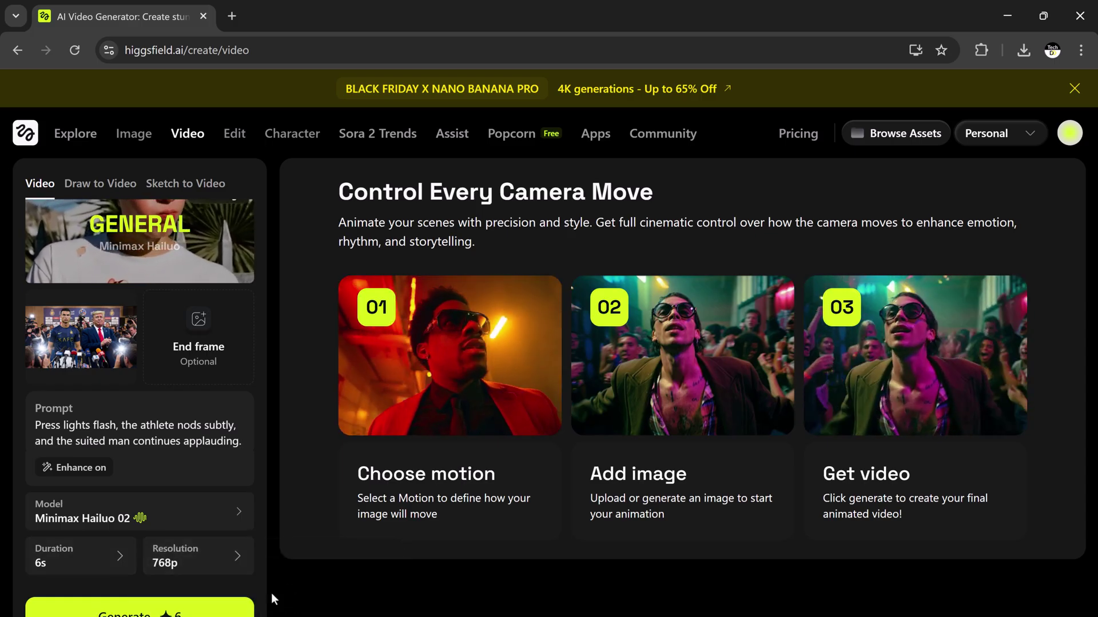
pyautogui.click(191, 612)
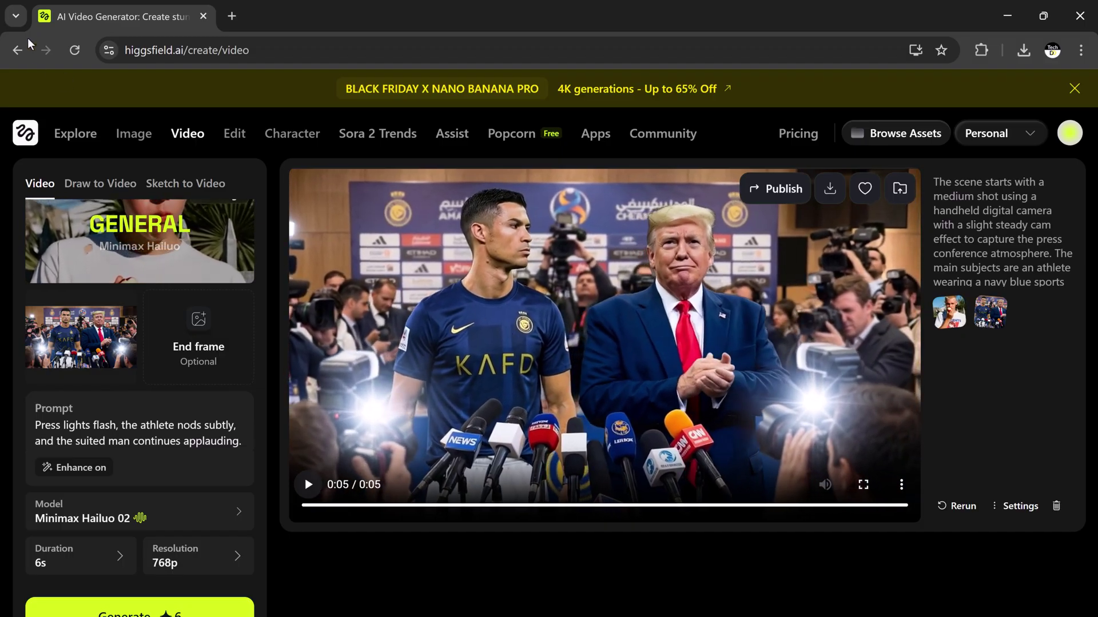
pyautogui.click(308, 485)
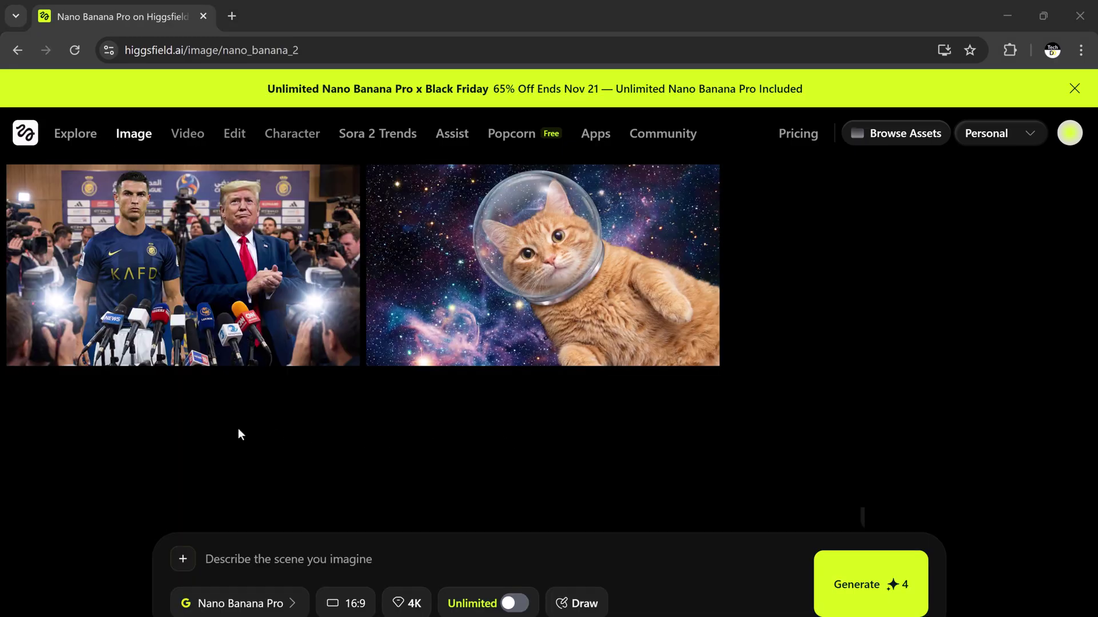
# Step: Upload two new reference photos and paste the Mortal Kombat celebrity prompt
pyautogui.click(181, 559)
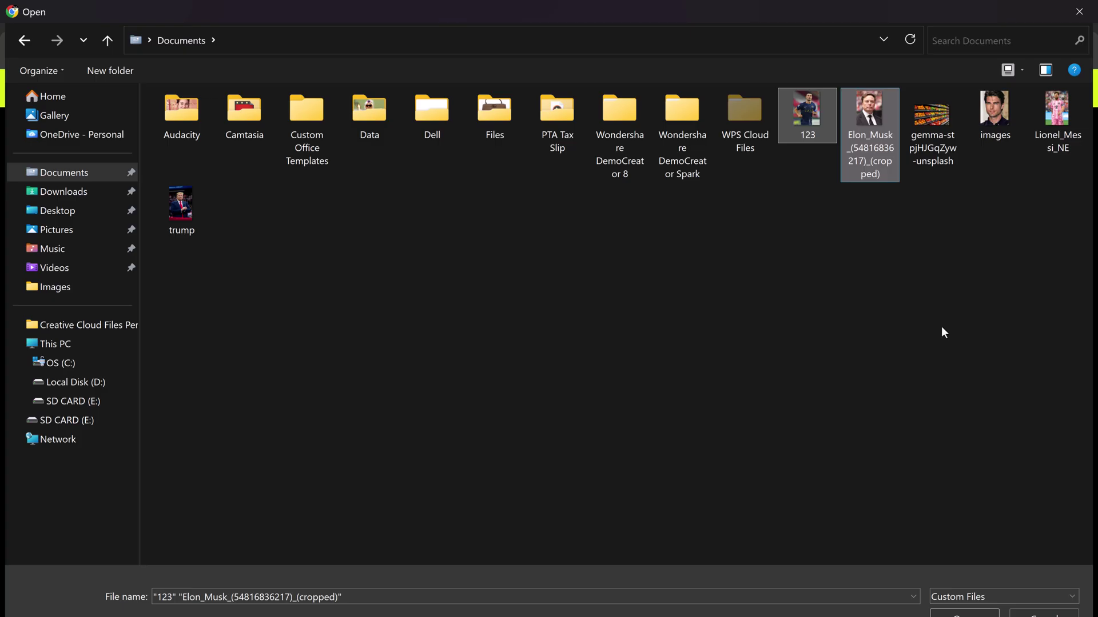
pyautogui.click(876, 123)
pyautogui.keyDown('ctrl'); pyautogui.click(1051, 150); pyautogui.keyUp('ctrl')
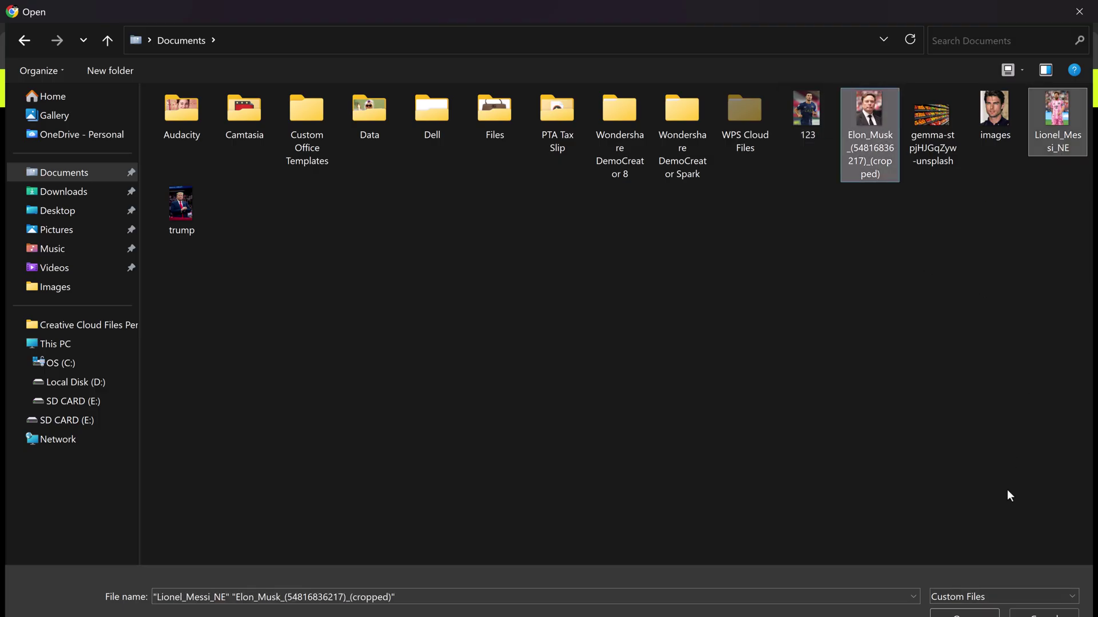
pyautogui.click(965, 614)
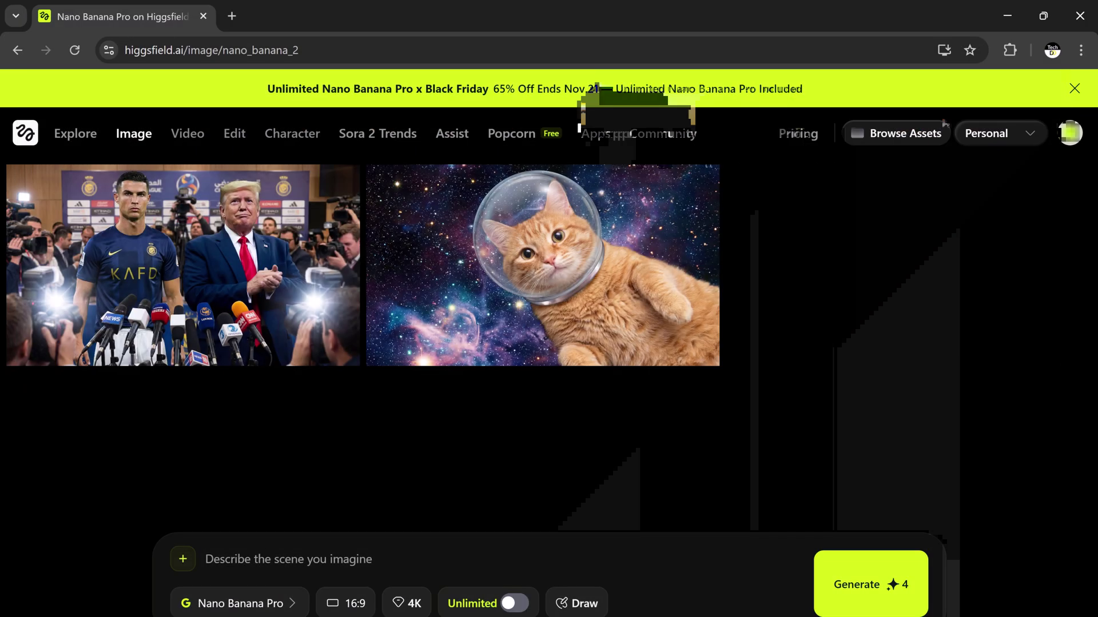
pyautogui.click(224, 560)
pyautogui.write('Photorealistic Mortal Kombat character select screen with famous people')
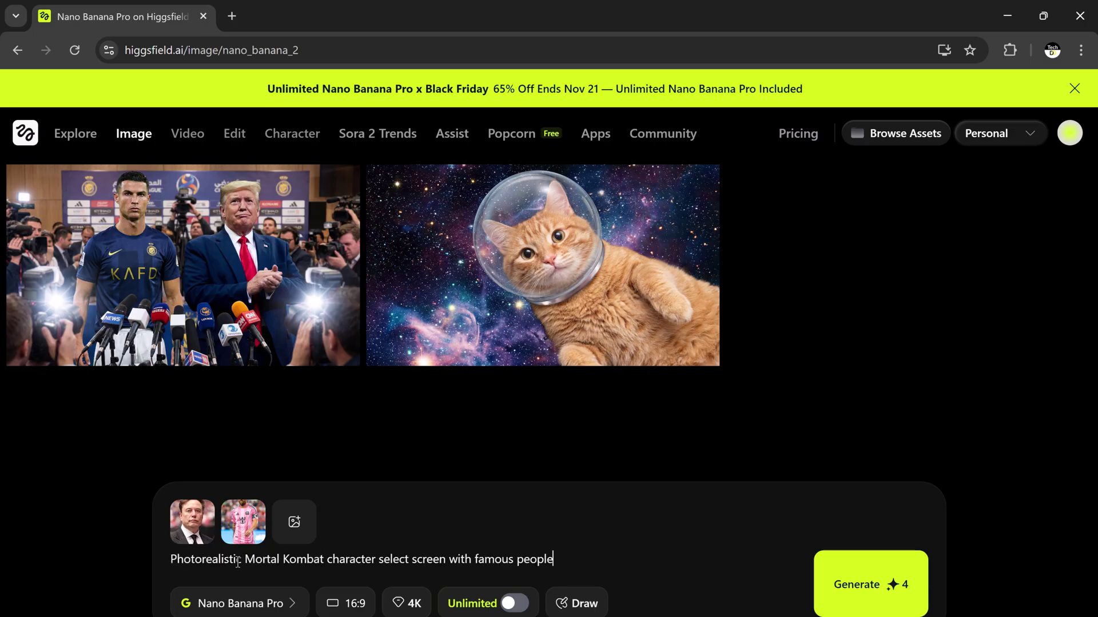
# Step: Generate the Mortal Kombat character-select image and view it full size
pyautogui.click(860, 584)
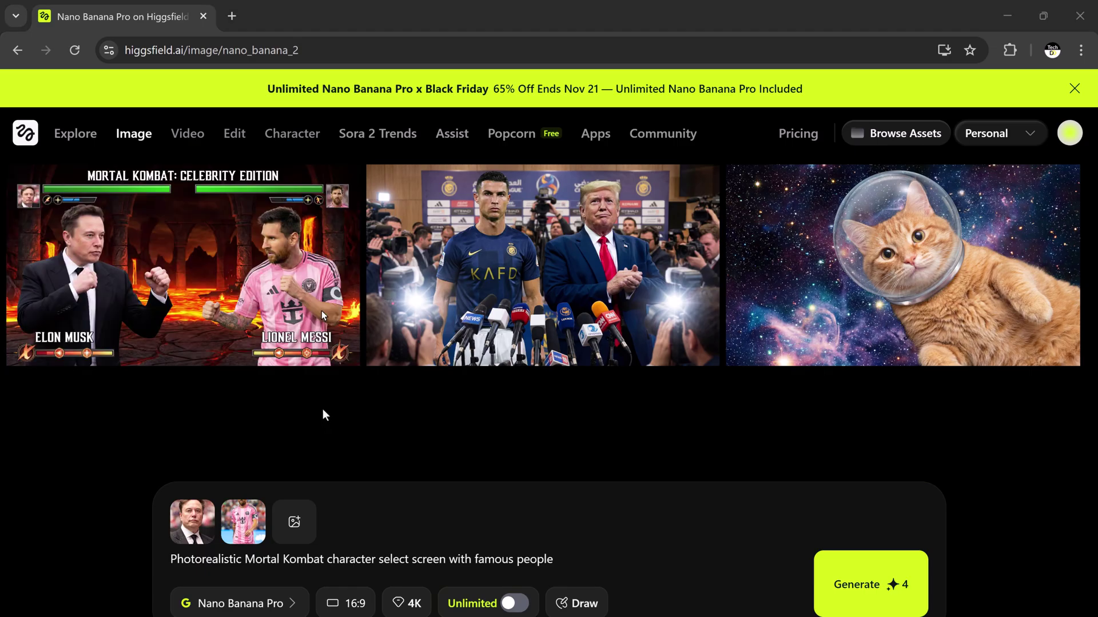
pyautogui.moveTo(174, 295)
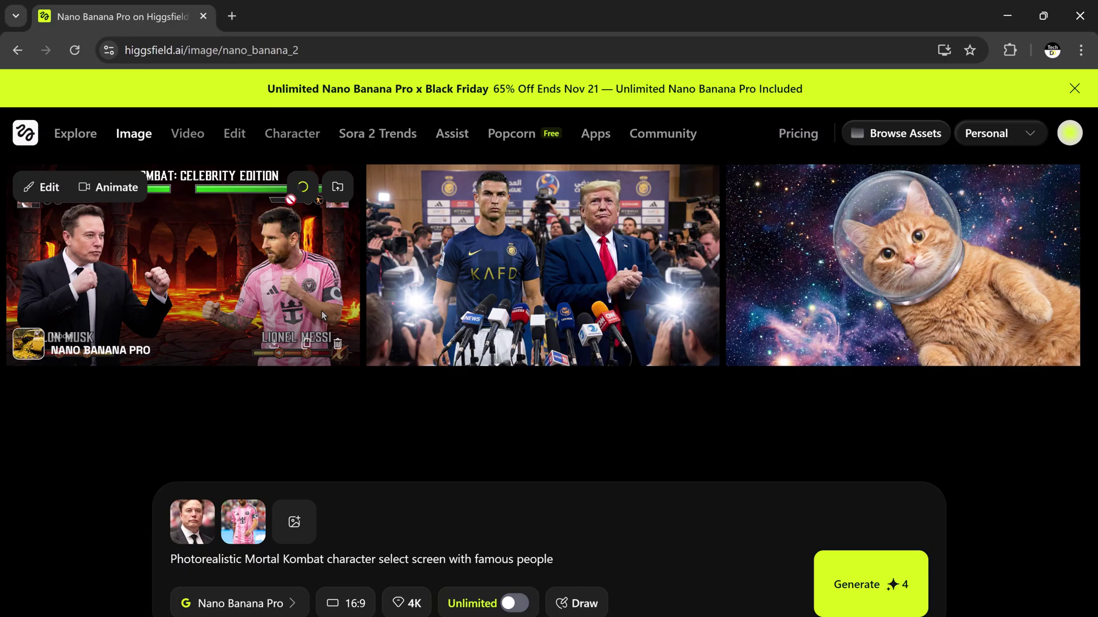
pyautogui.click(203, 278)
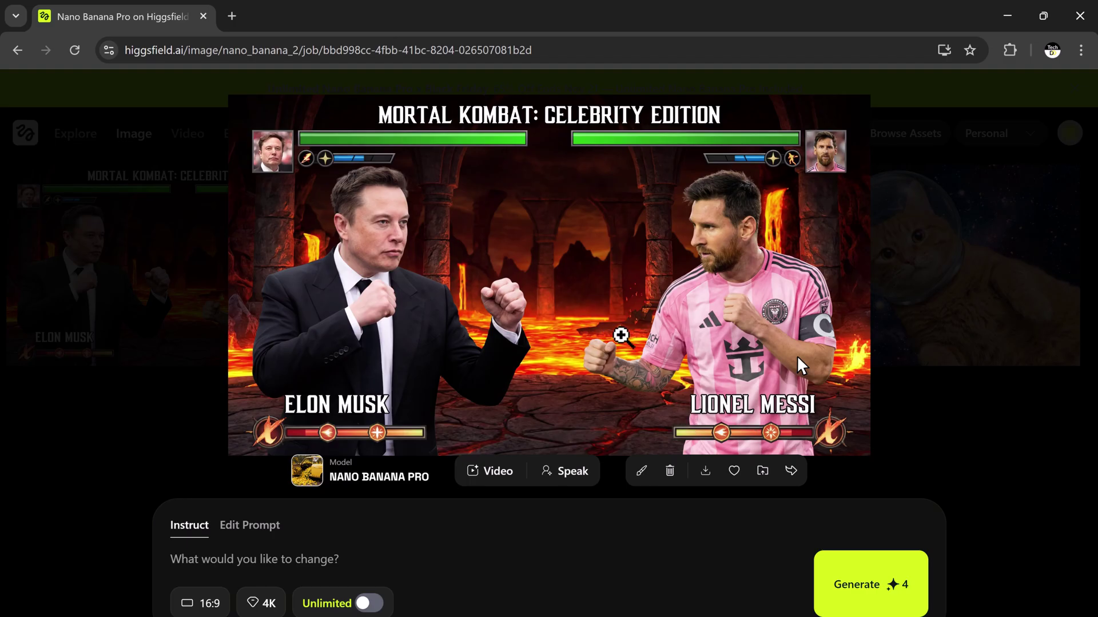
# Step: Close the enlarged image, attach photo 454, and enter the prompt 'Make an online shop page'
pyautogui.press('Escape')
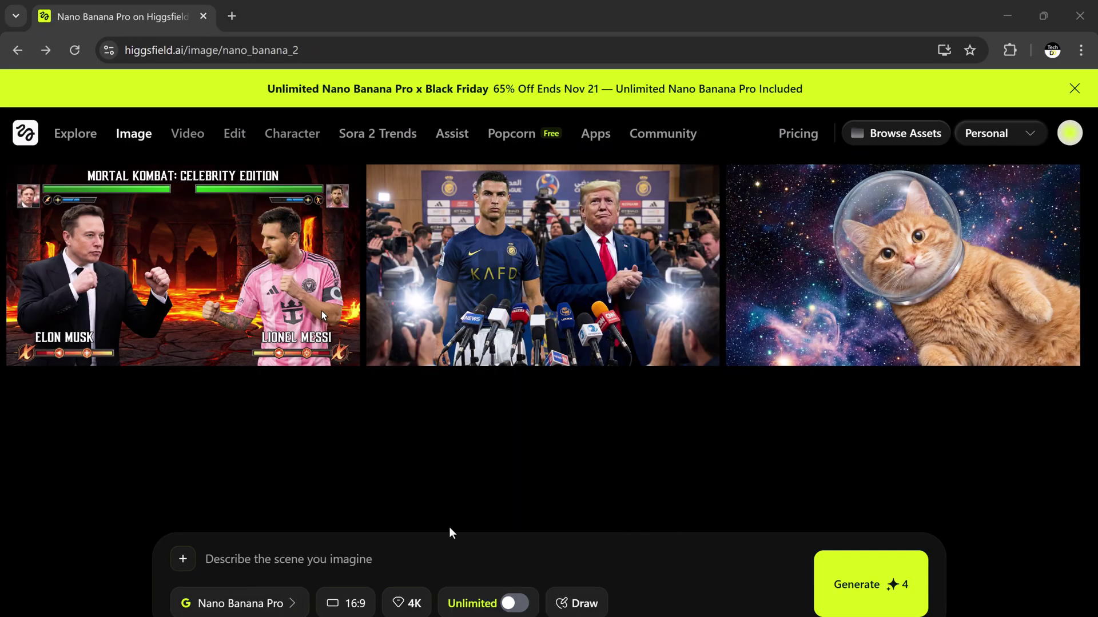
pyautogui.click(183, 559)
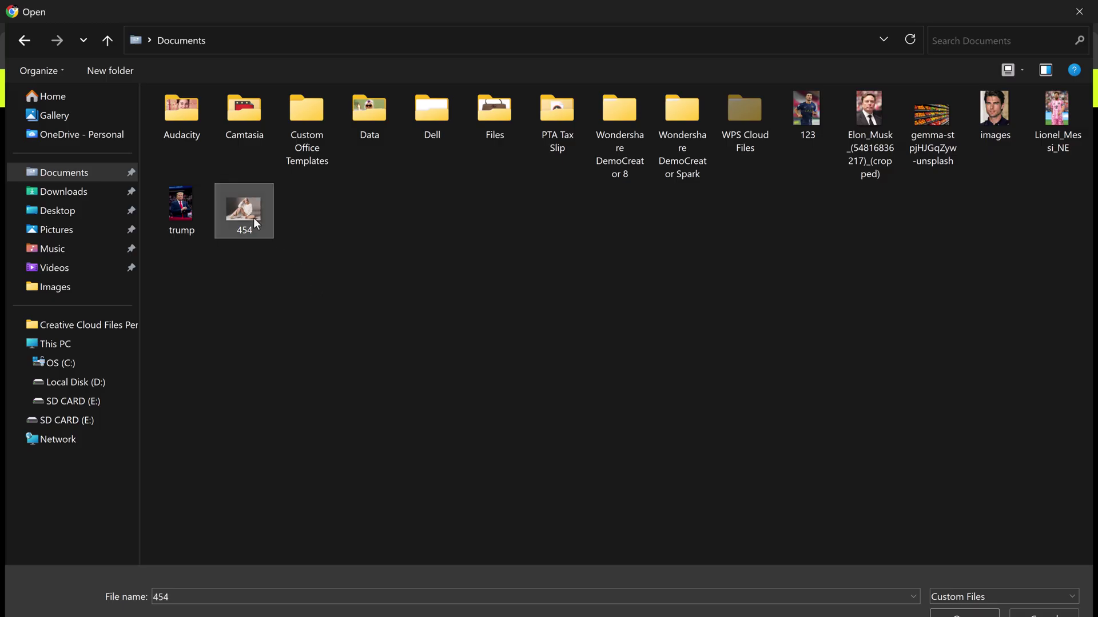
pyautogui.doubleClick(256, 222)
pyautogui.write('Make an o')
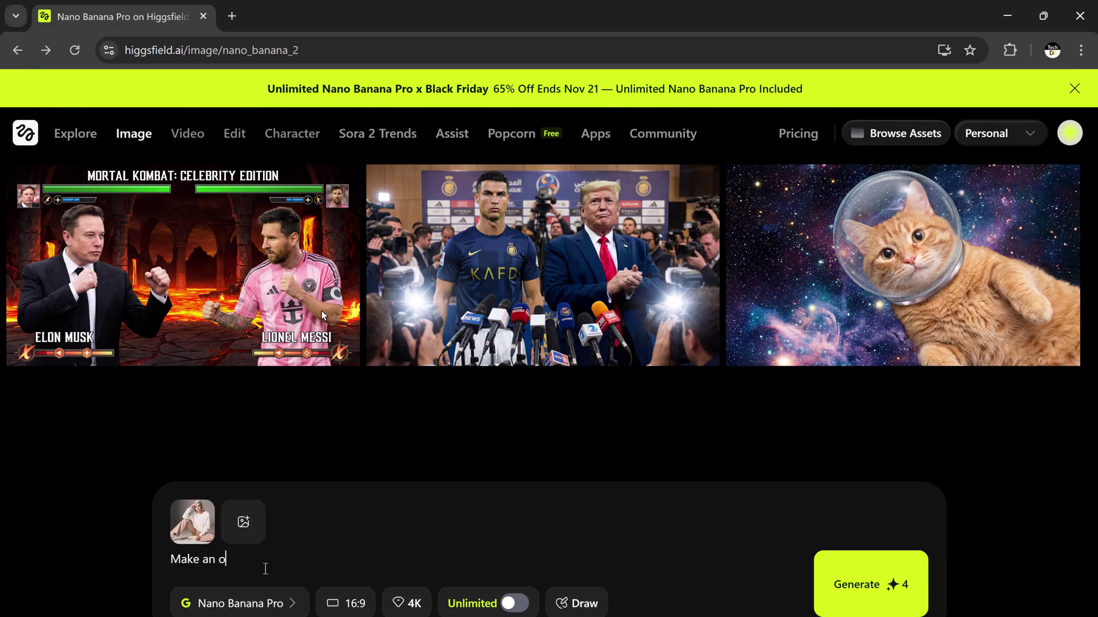
pyautogui.write('nlon')
pyautogui.press('BackSpace')
pyautogui.write('ine shop page')
# Step: Generate the shop page at 2K quality, view the MODA CHIC result, then start attaching another photo
pyautogui.click(389, 602)
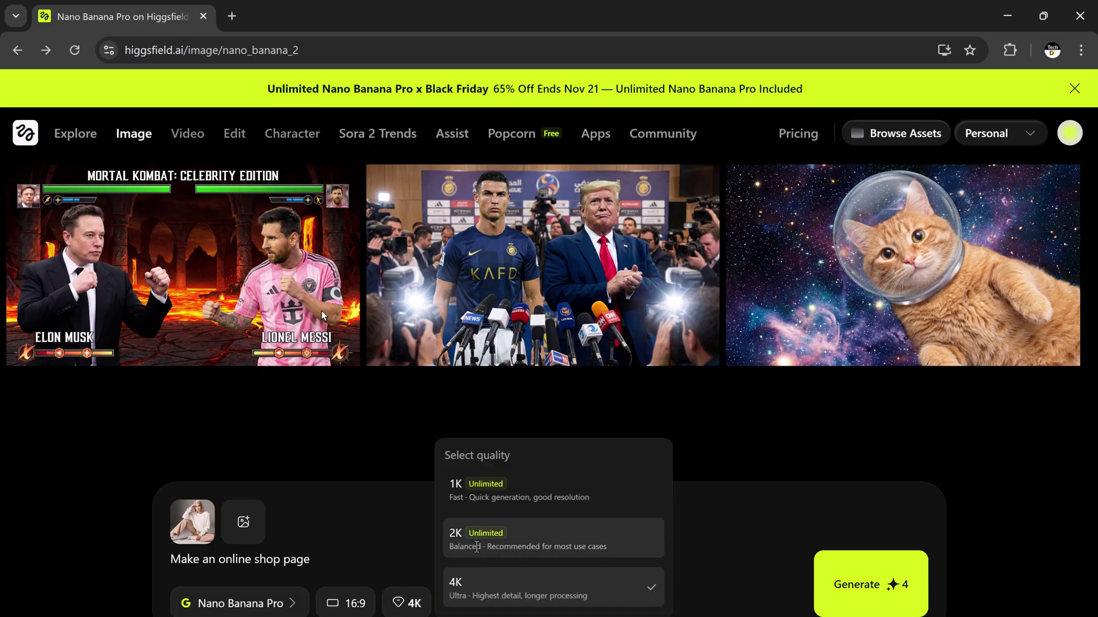
pyautogui.click(476, 540)
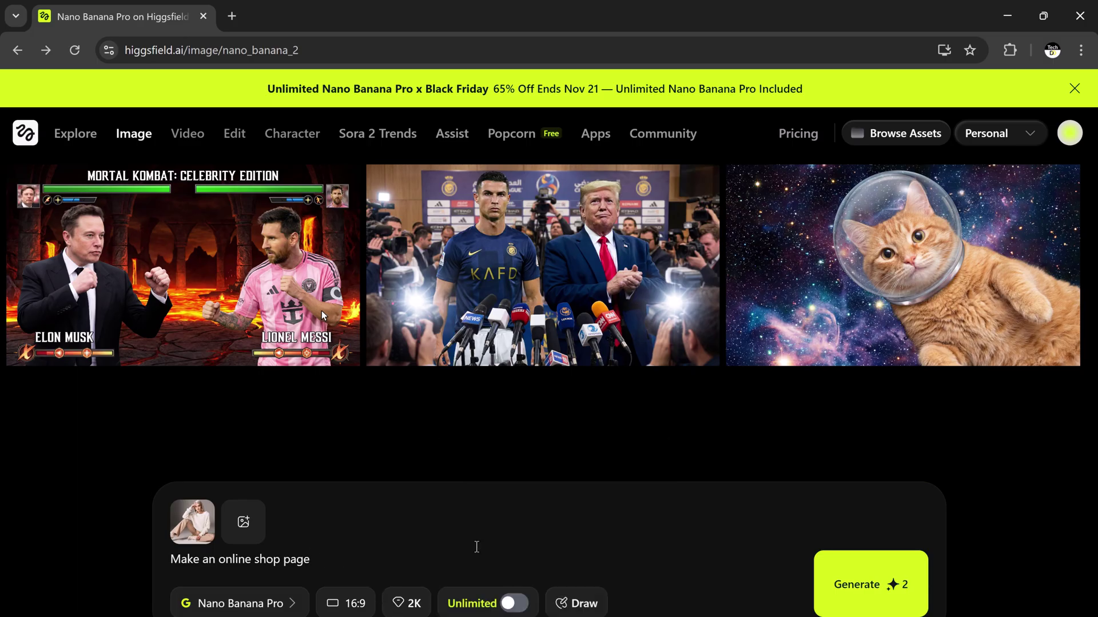
pyautogui.click(860, 605)
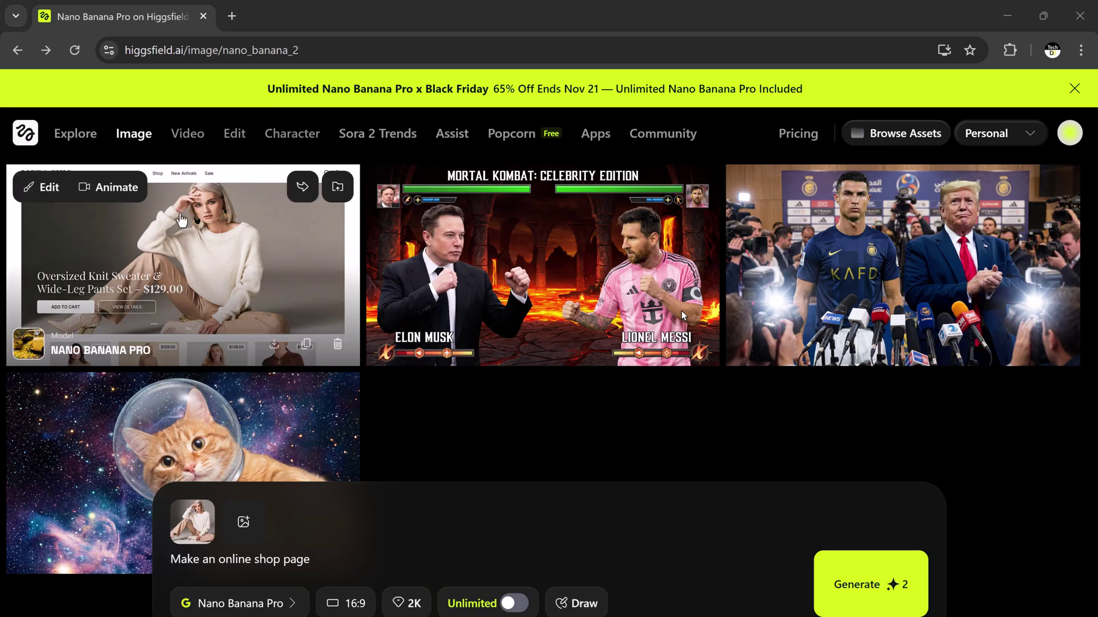
pyautogui.click(180, 220)
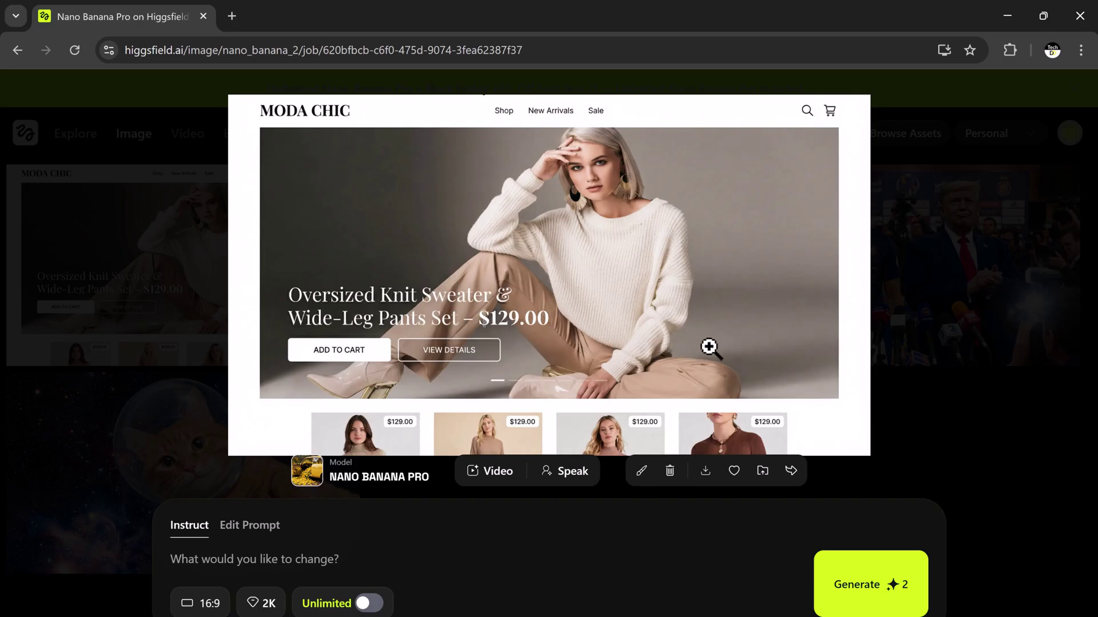
pyautogui.press('Escape')
pyautogui.click(196, 559)
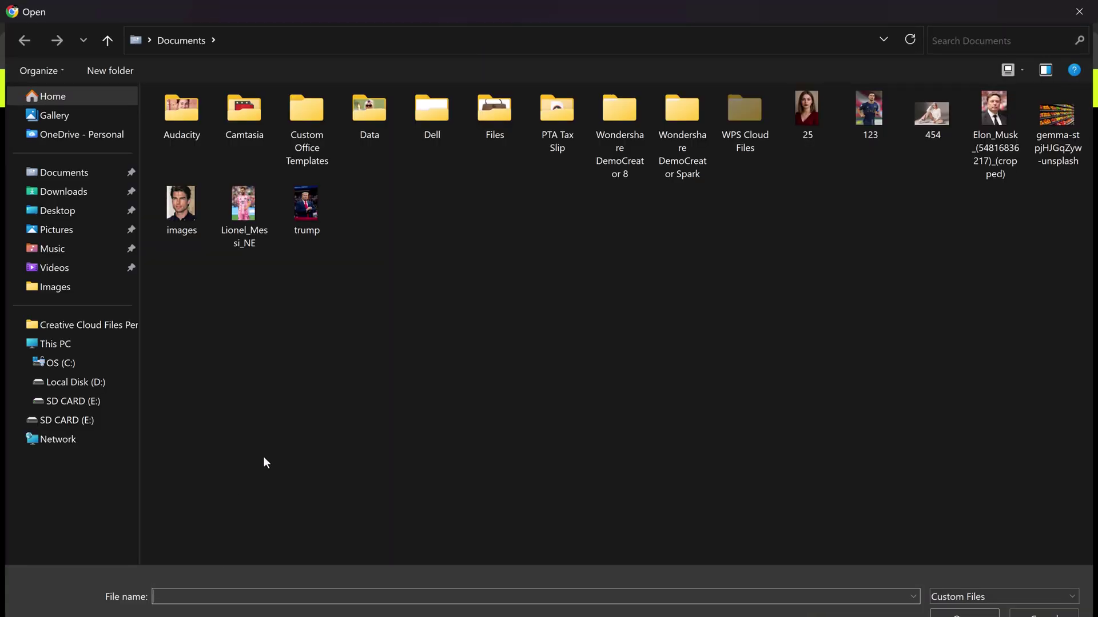
# Step: Attach portrait 25, paste the Sims 4 Create-a-Sim prompt, and set aspect ratio to 3:4
pyautogui.doubleClick(806, 112)
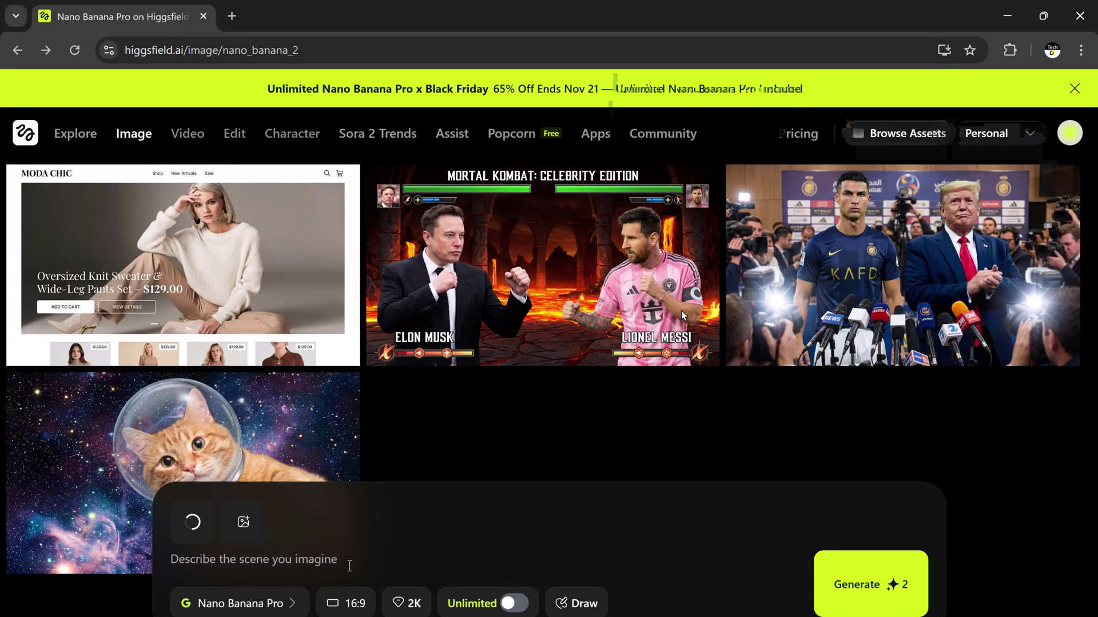
pyautogui.write('Make her the sims character that is currently editing on the Create-a-Sim character creation in Sims 4')
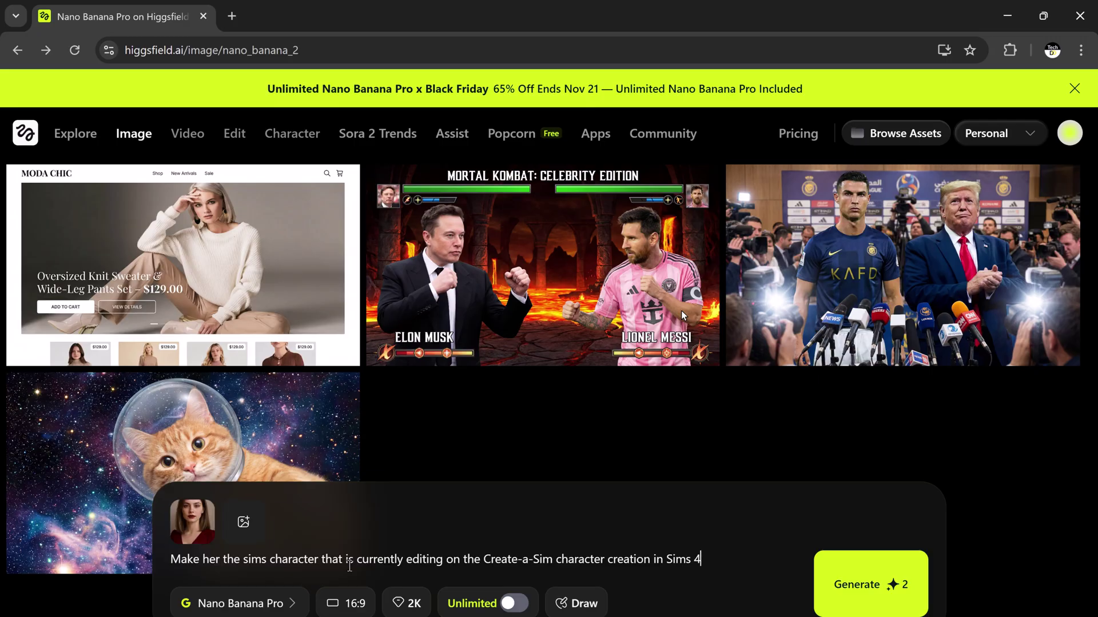
pyautogui.click(349, 603)
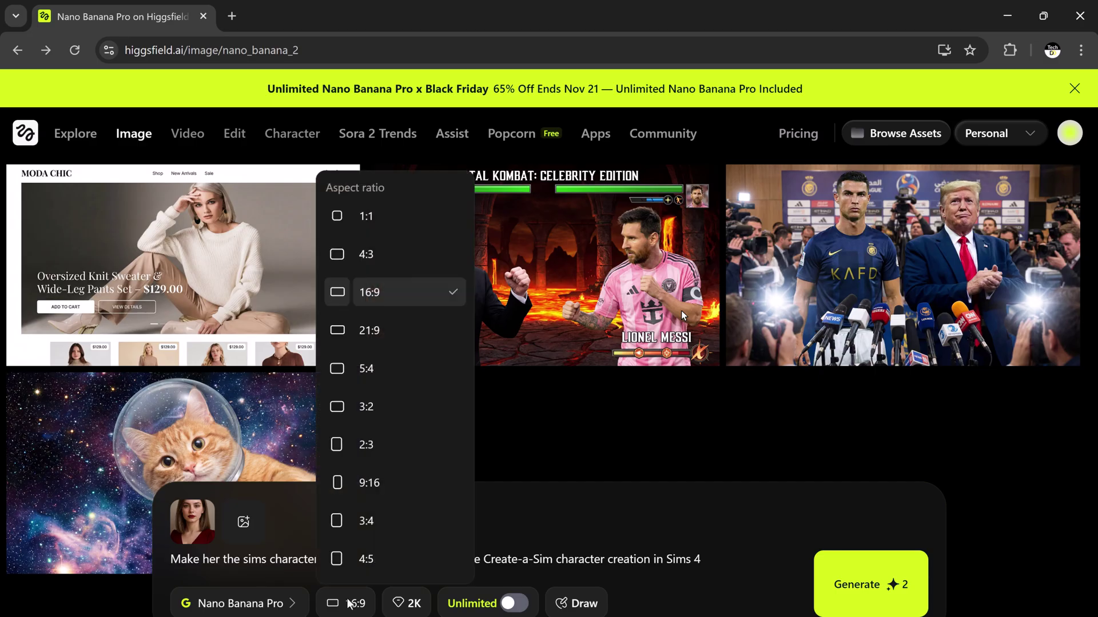
pyautogui.click(377, 531)
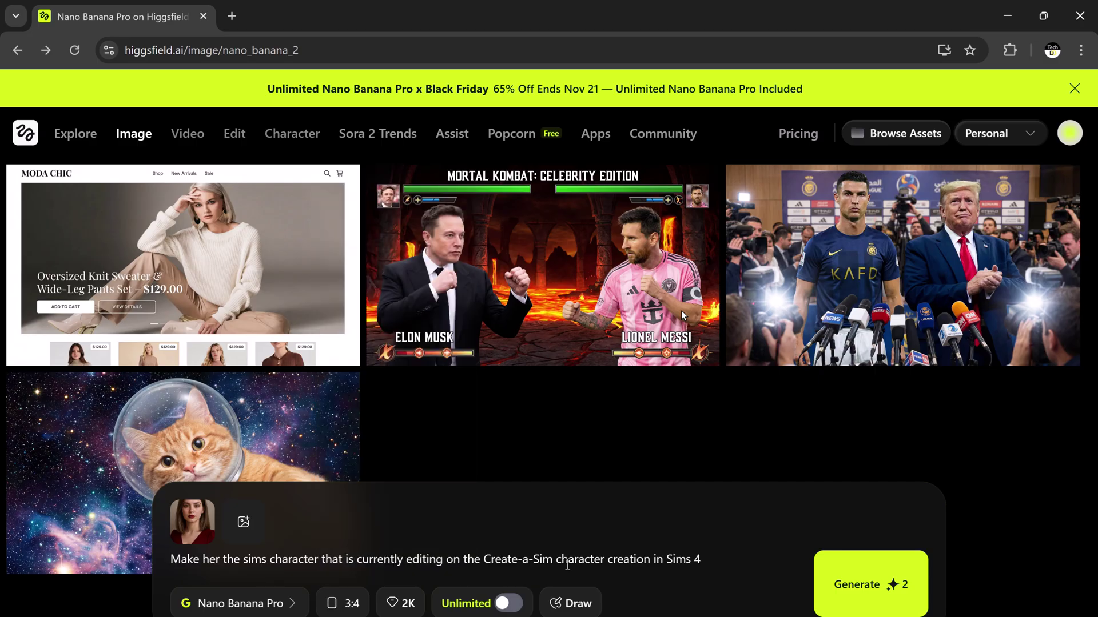
# Step: Generate the Sims character image, review it full size, then close the viewer
pyautogui.click(885, 588)
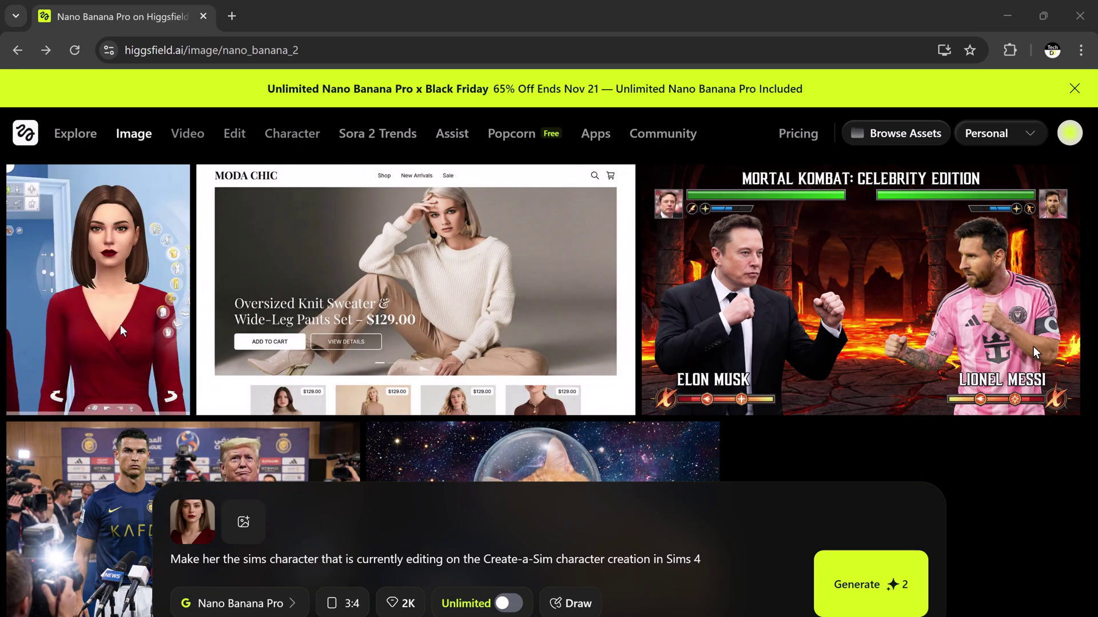
pyautogui.click(121, 331)
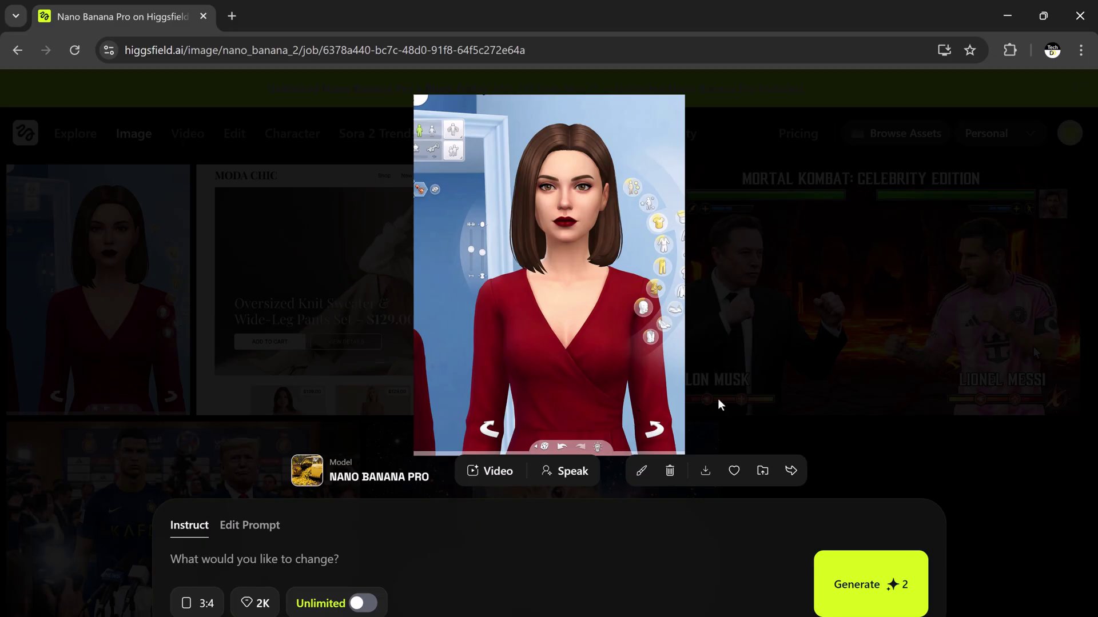
pyautogui.click(787, 348)
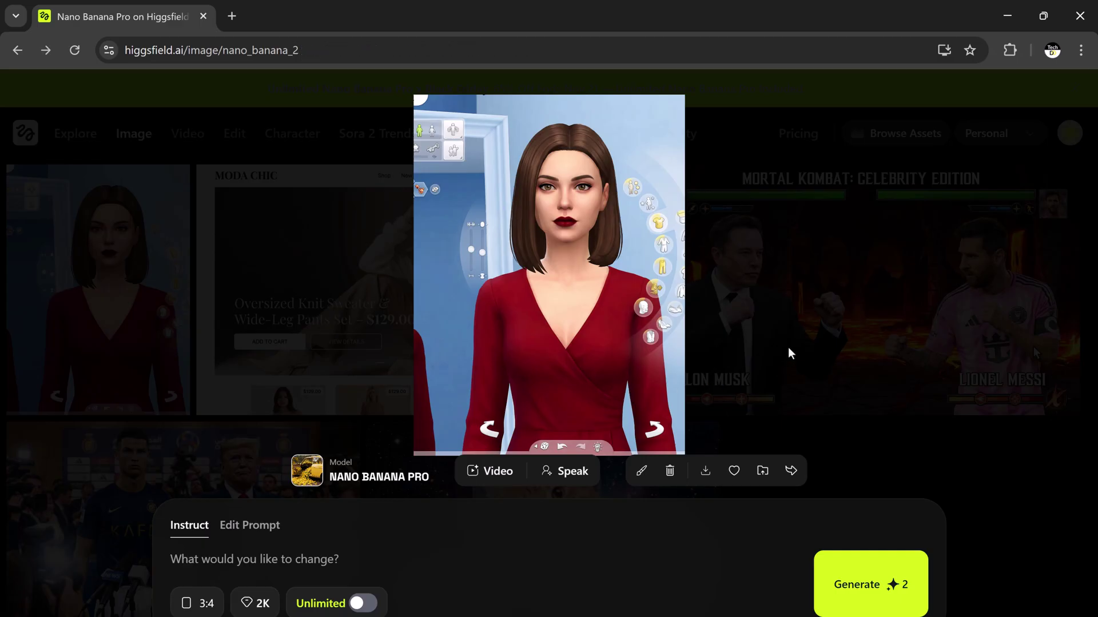
pyautogui.scroll(-3, 153, 400)
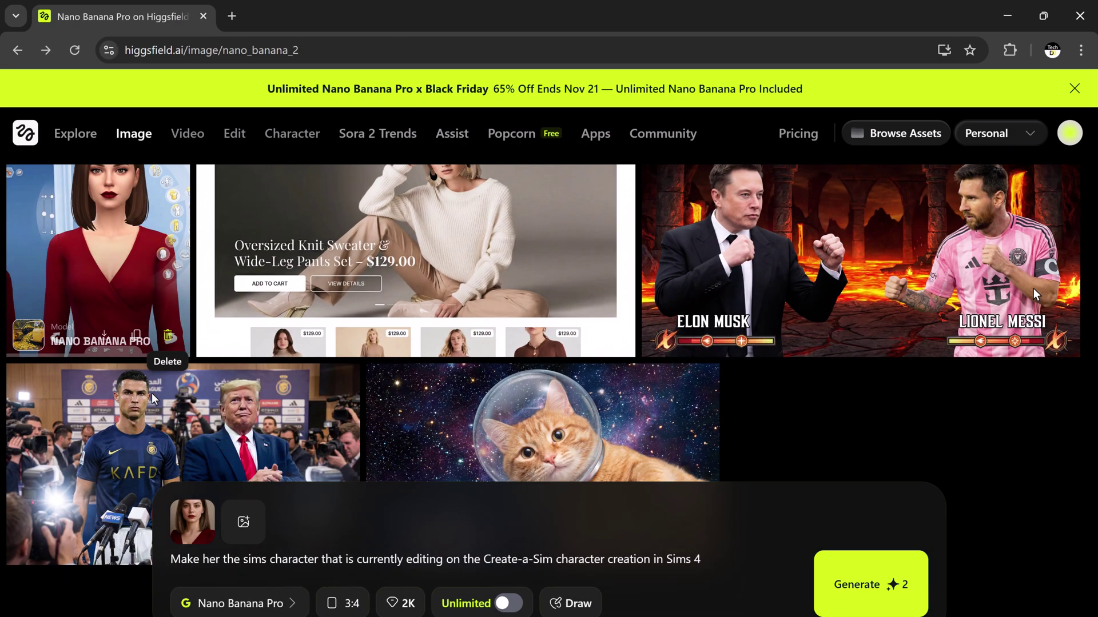
pyautogui.scroll(3, 153, 400)
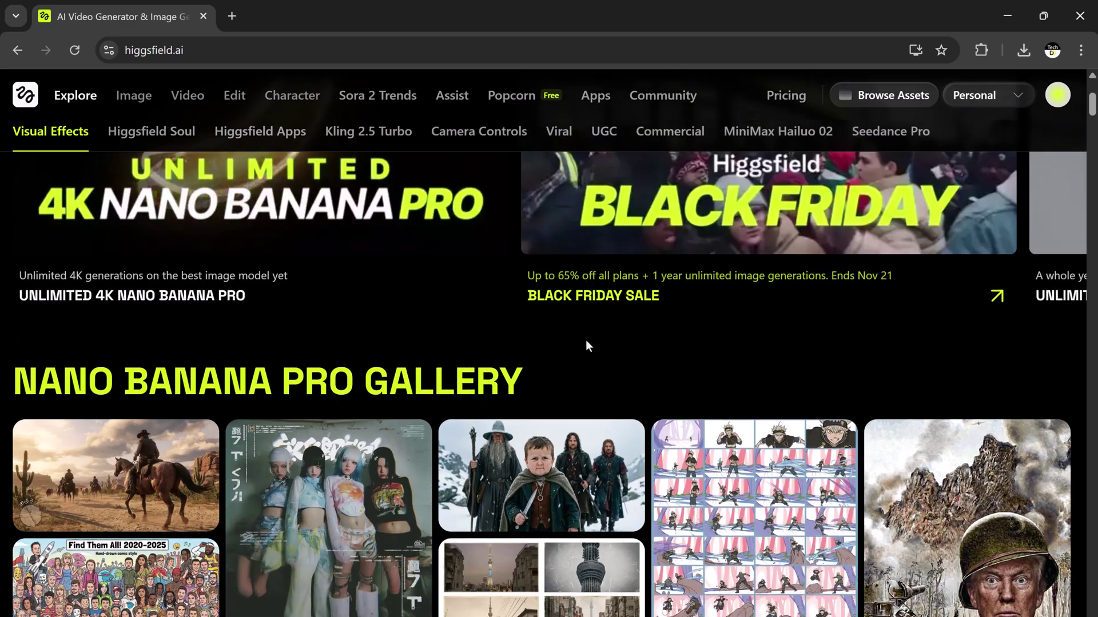
# Step: Preview the fireside lounge community image, then close it to return to the gallery grid
pyautogui.scroll(-3, 586, 340)
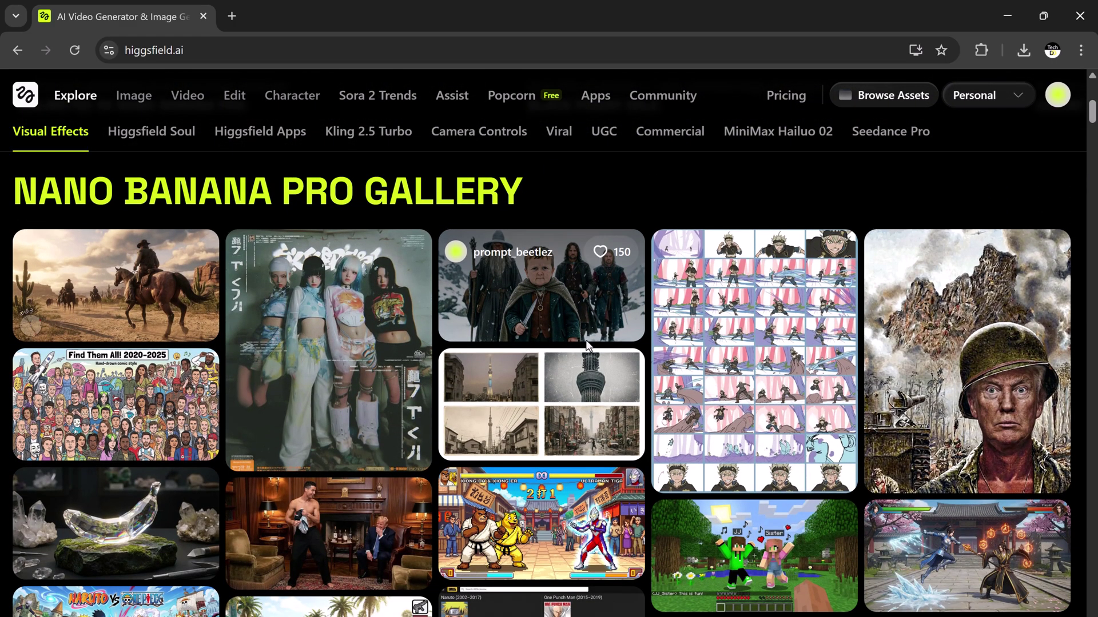
pyautogui.scroll(-4, 587, 345)
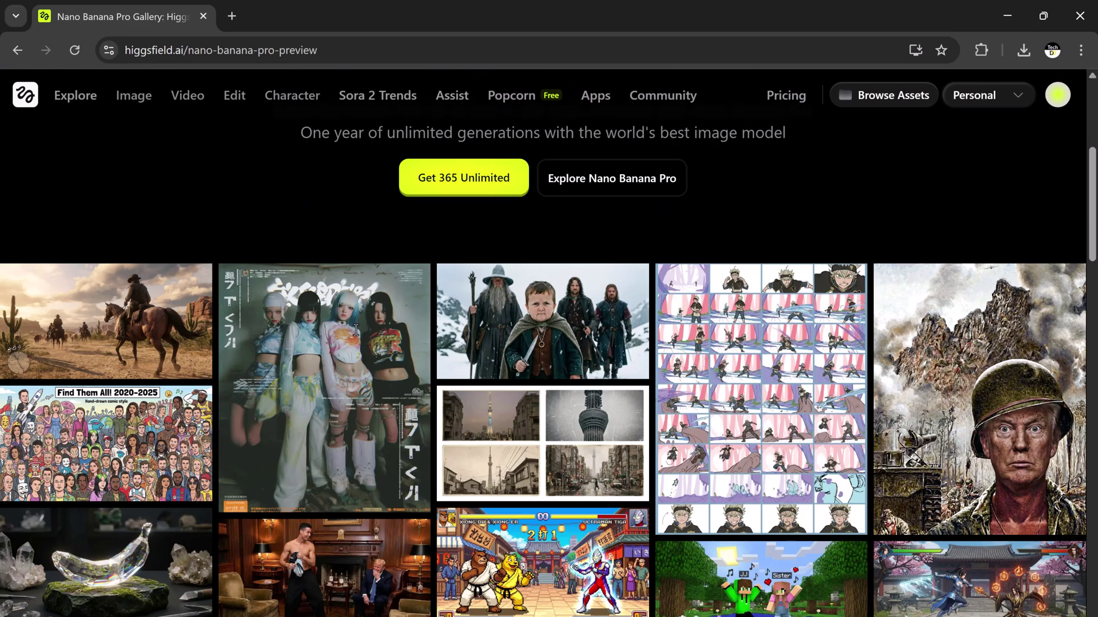
pyautogui.scroll(-3, 355, 328)
pyautogui.click(343, 430)
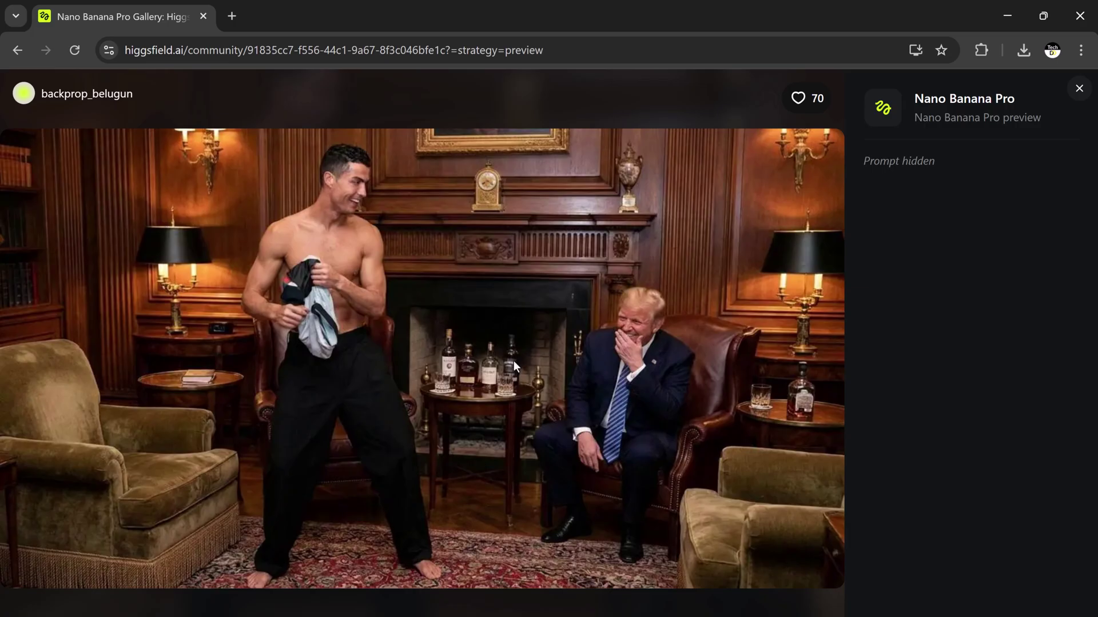
pyautogui.click(17, 50)
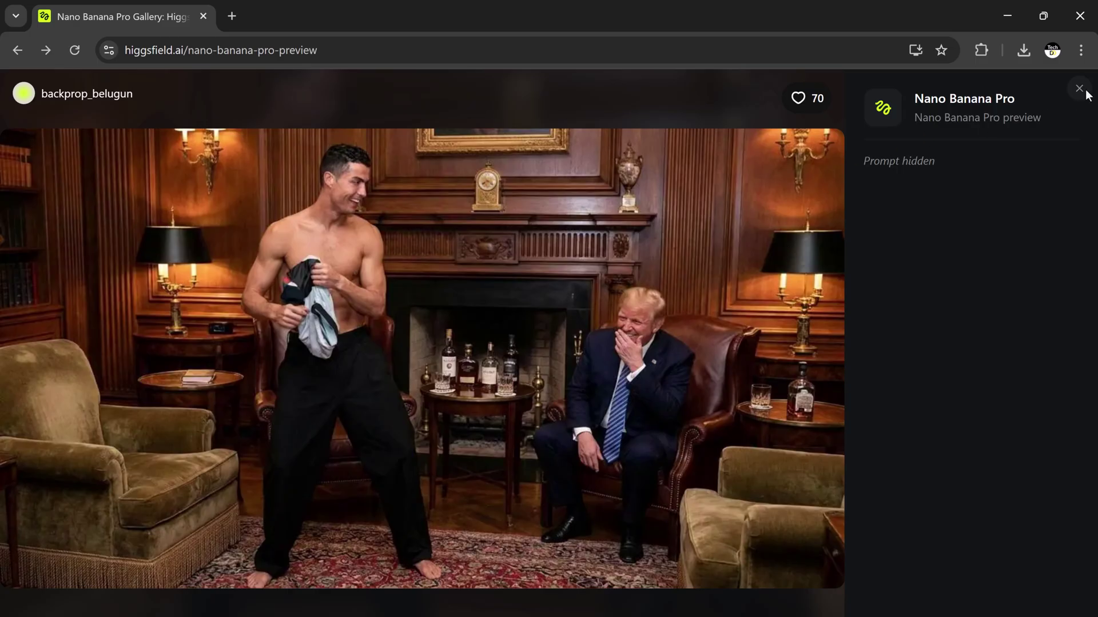
pyautogui.click(1079, 89)
# Step: Open the Peaky Blinders-style image of a flat-capped man with whisky and cigar
pyautogui.scroll(-3, 870, 300)
pyautogui.scroll(-12, 879, 324)
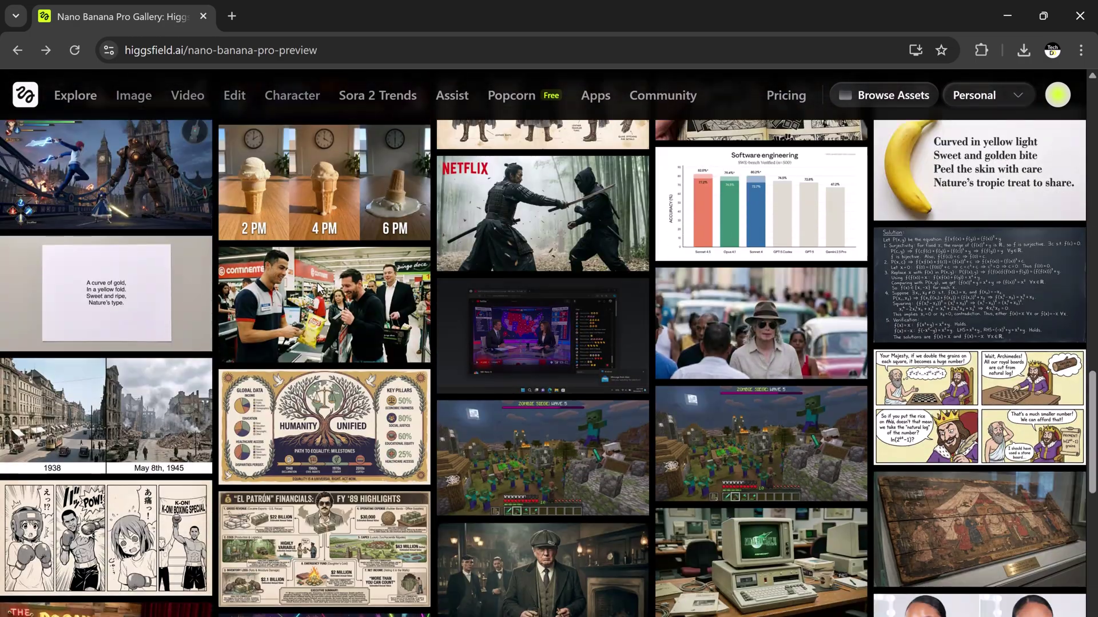
pyautogui.click(526, 571)
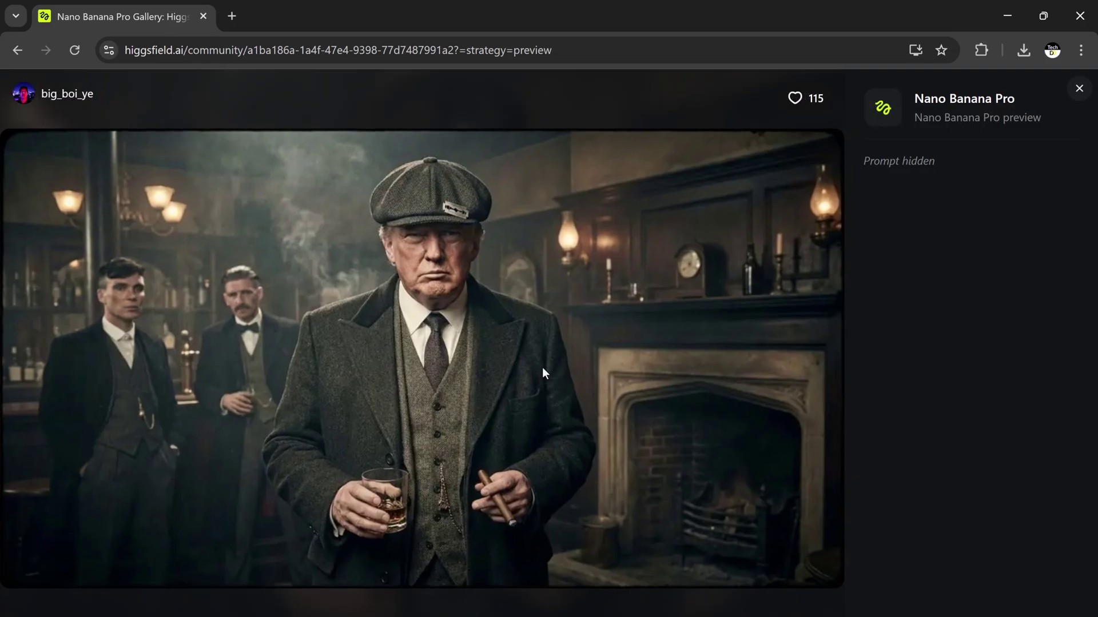